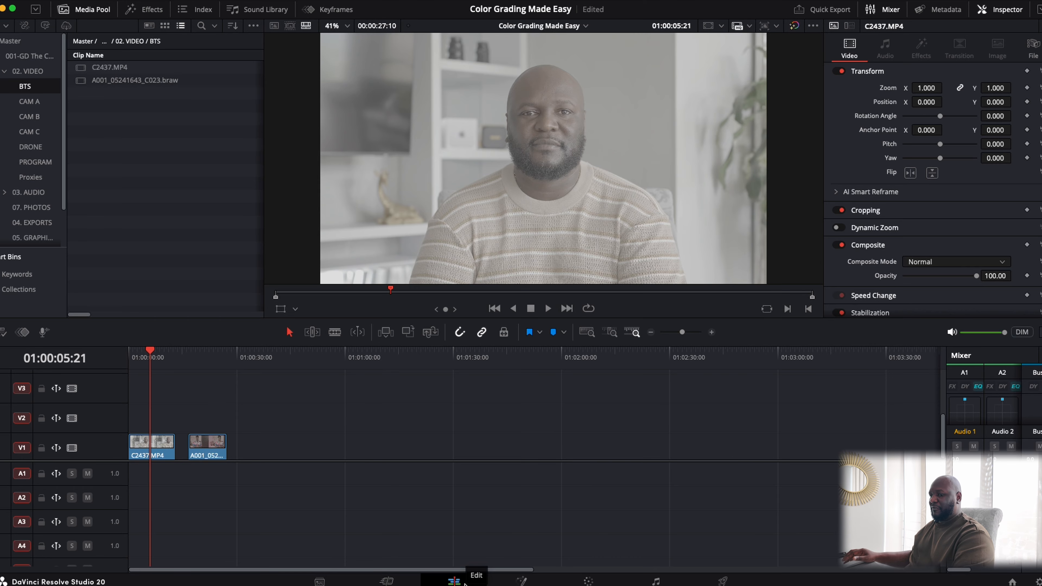
- Switch to the Color page with the Primaries Color Wheels shown and node 01 selected
{"action": "left_click", "coordinate": [589, 582]}
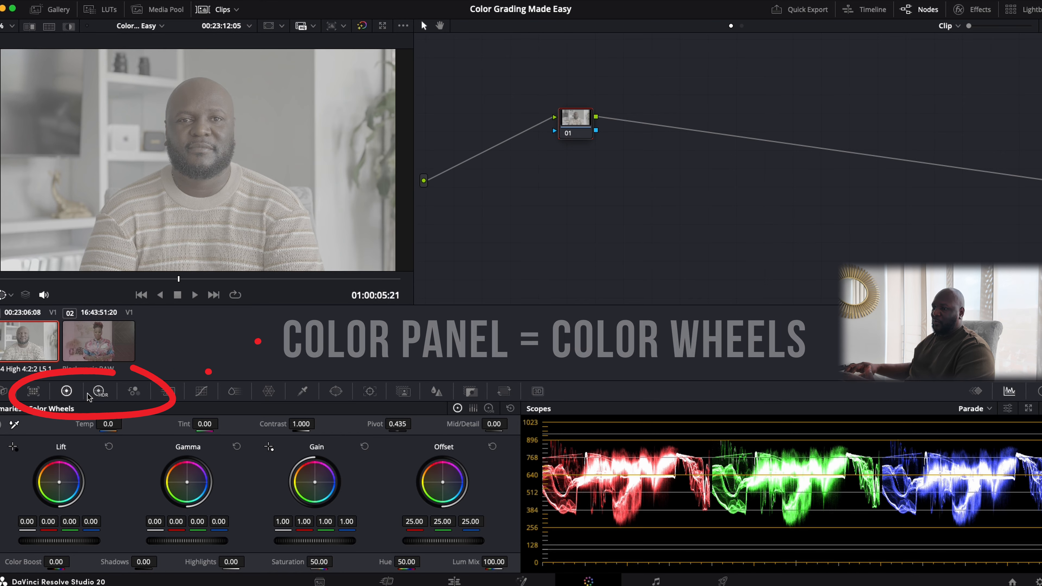
{"action": "left_click", "coordinate": [96, 395]}
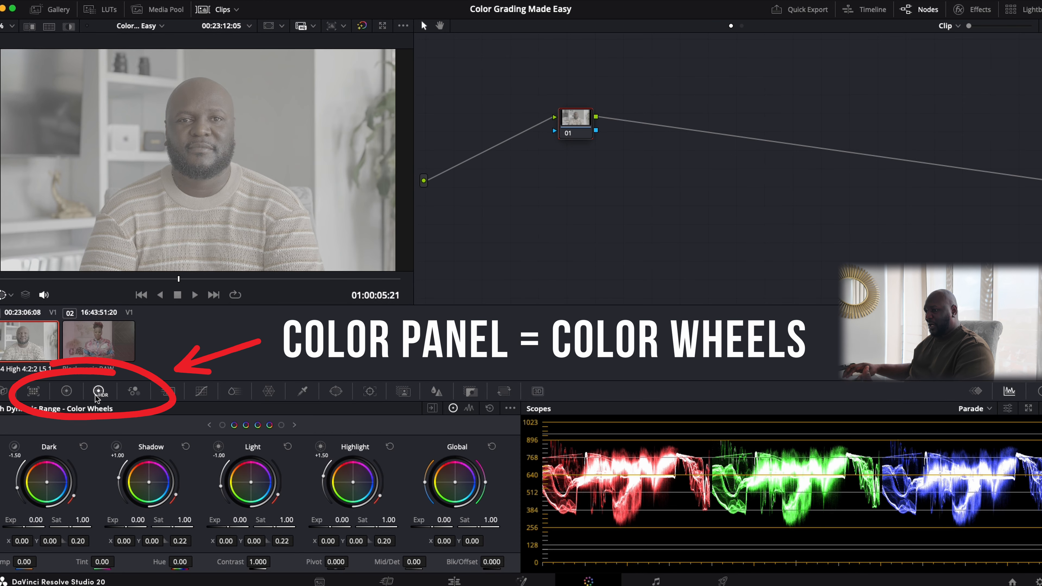
{"action": "left_click", "coordinate": [62, 395]}
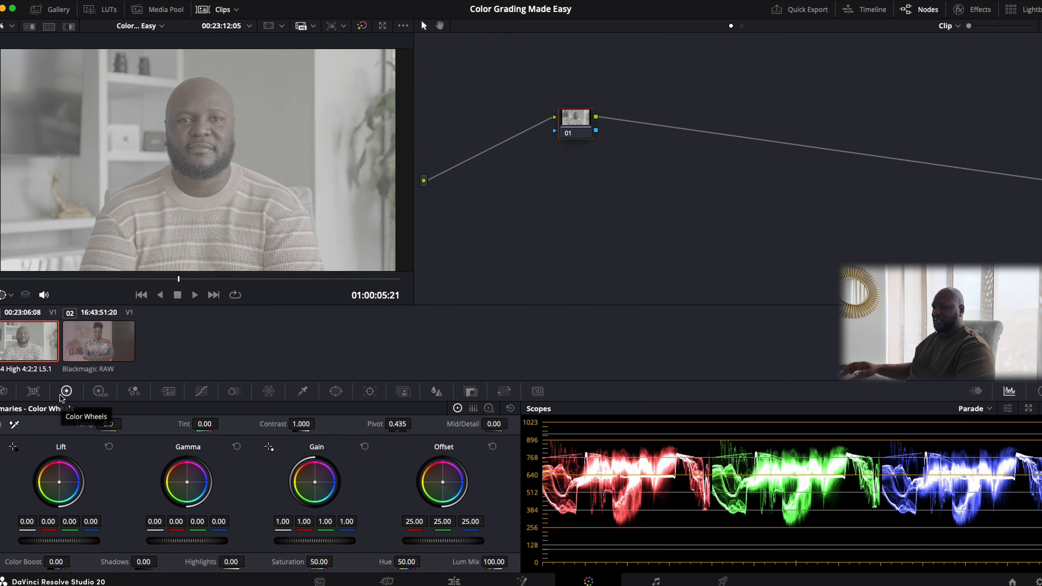
{"action": "left_click", "coordinate": [578, 122]}
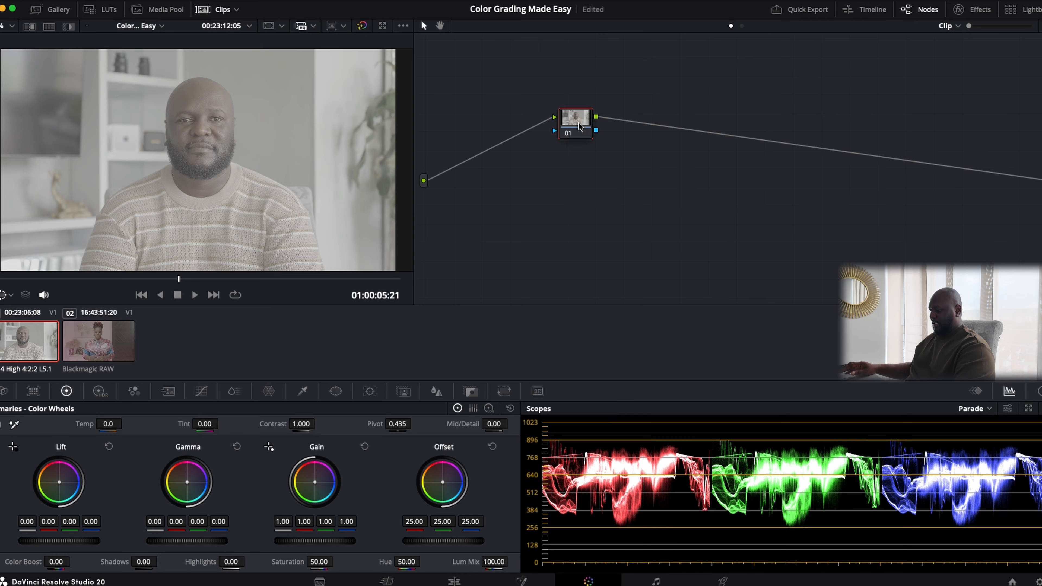
- Add five serial nodes after node 01 and label node 01 'Primary'
{"action": "key", "text": "alt+s"}
{"action": "key", "text": "alt+s"}
{"action": "key", "text": "alt+s"}
{"action": "key", "text": "alt+s"}
{"action": "key", "text": "alt+s"}
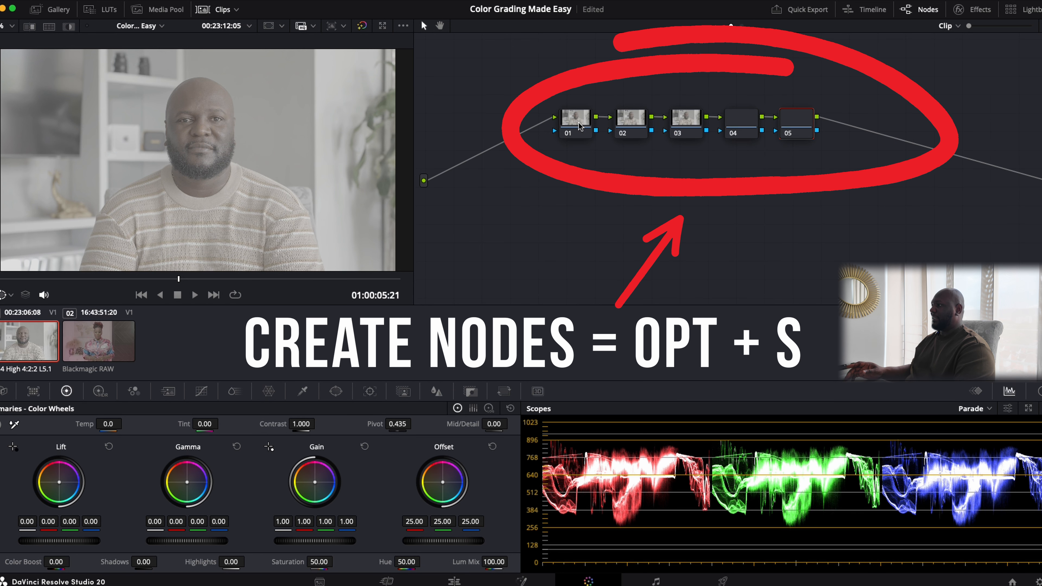
{"action": "left_click", "coordinate": [579, 121]}
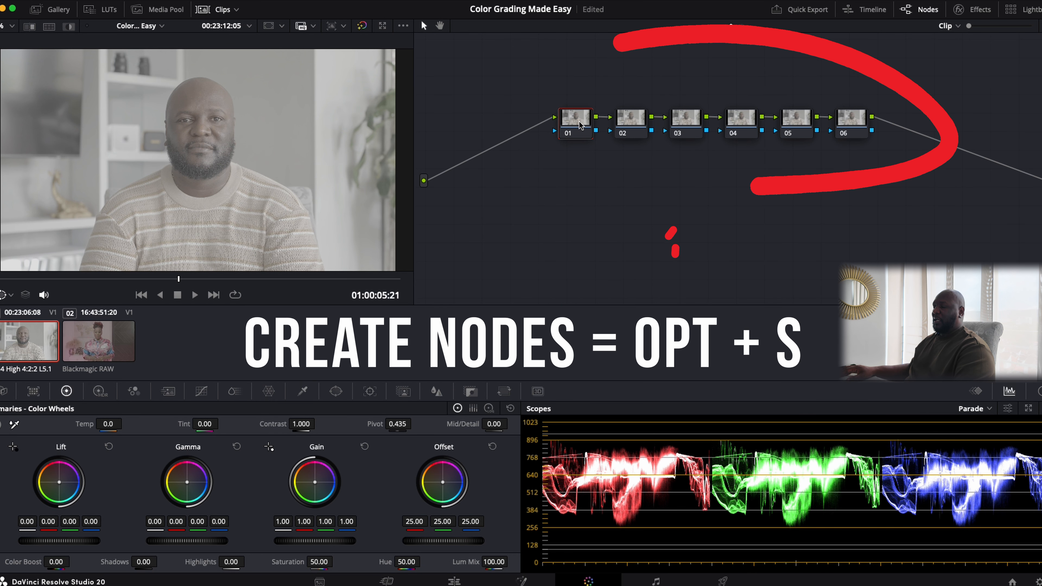
{"action": "right_click", "coordinate": [579, 121]}
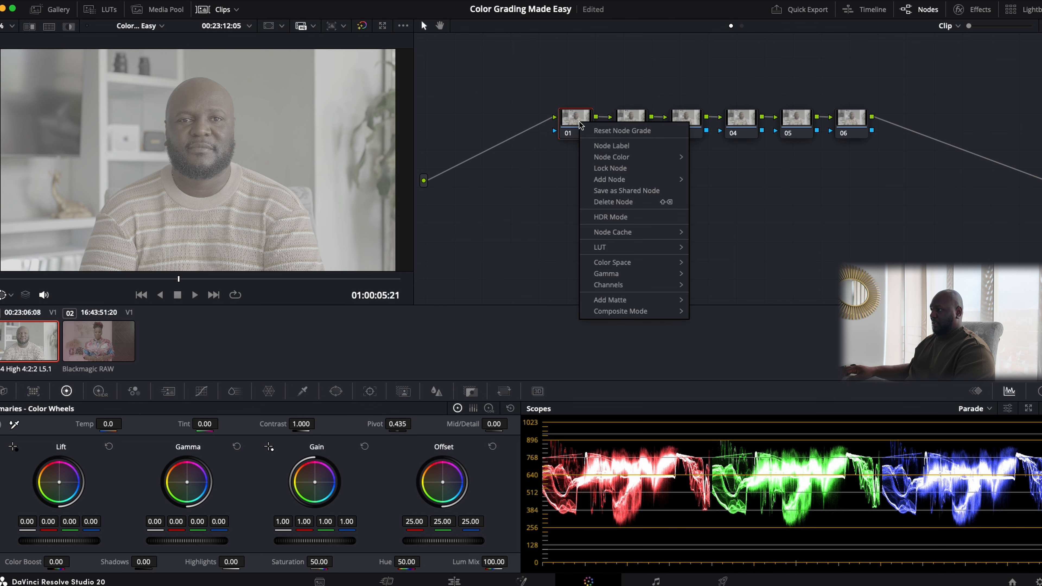
{"action": "left_click", "coordinate": [608, 146]}
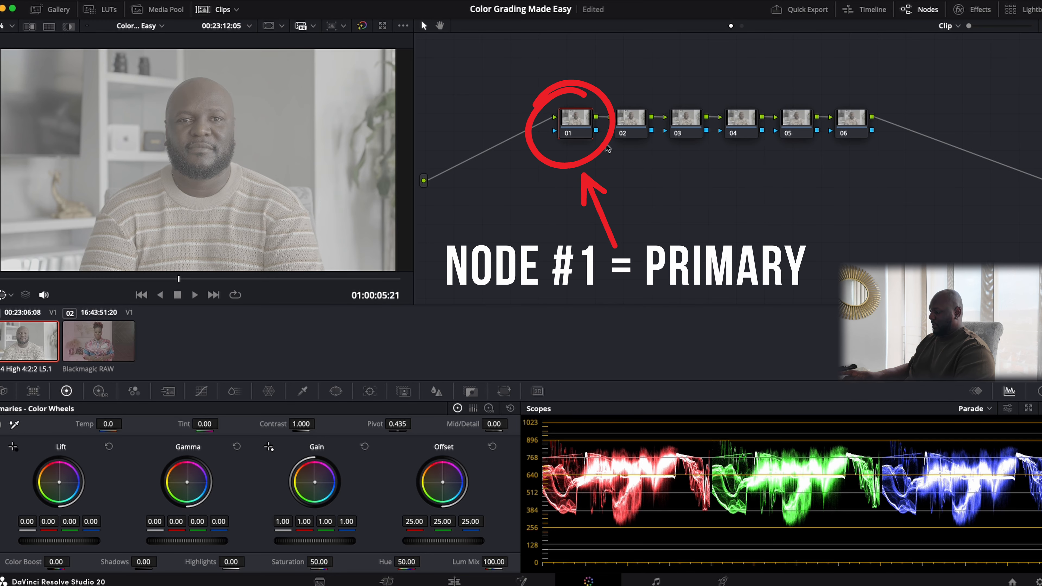
{"action": "type", "text": "Pri"}
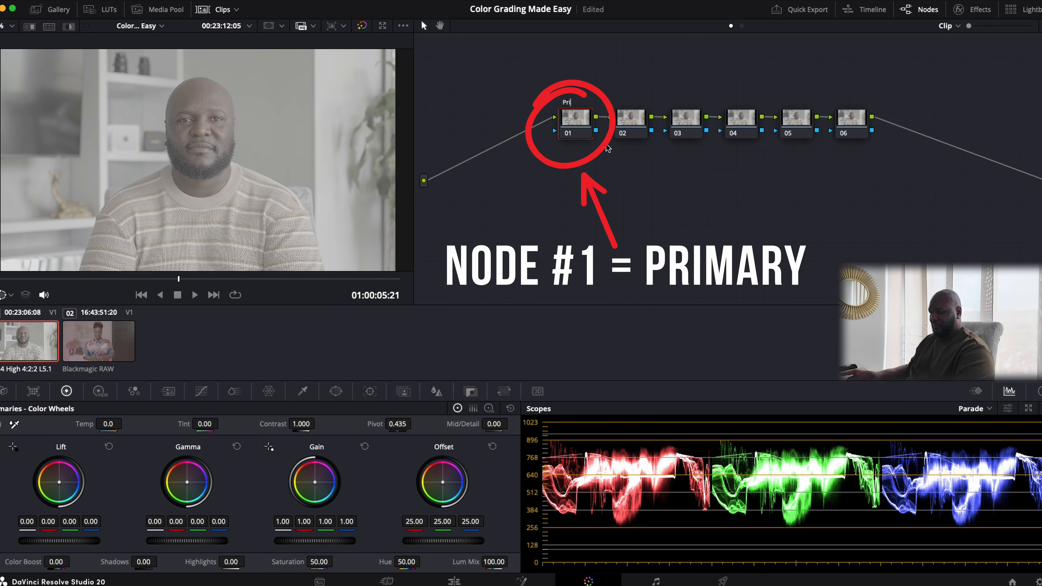
{"action": "type", "text": "mary"}
{"action": "key", "text": "Return"}
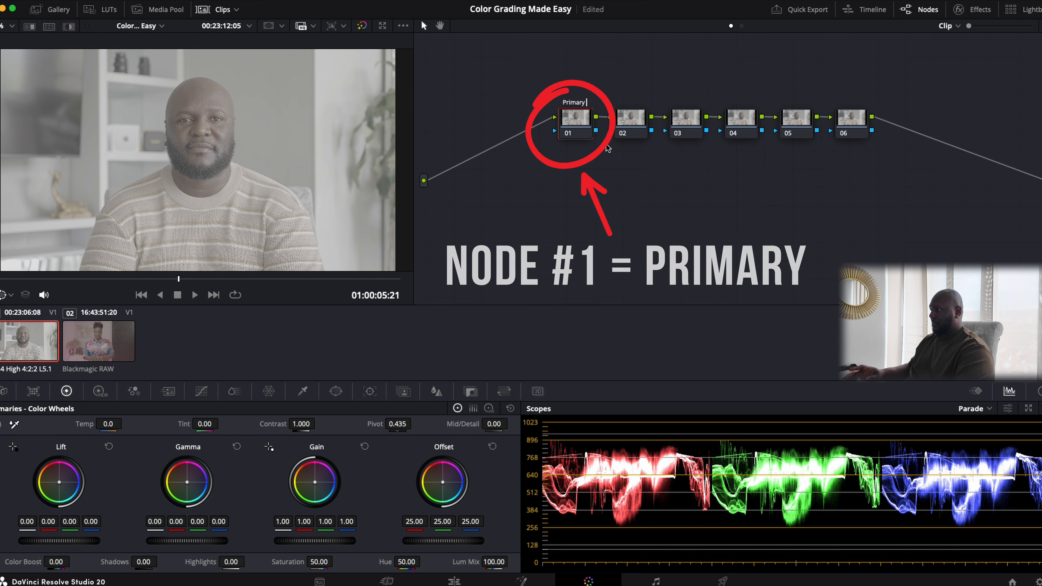
- Label node 02 'Hightlight' and node 03 'Constrast'
{"action": "right_click", "coordinate": [630, 123]}
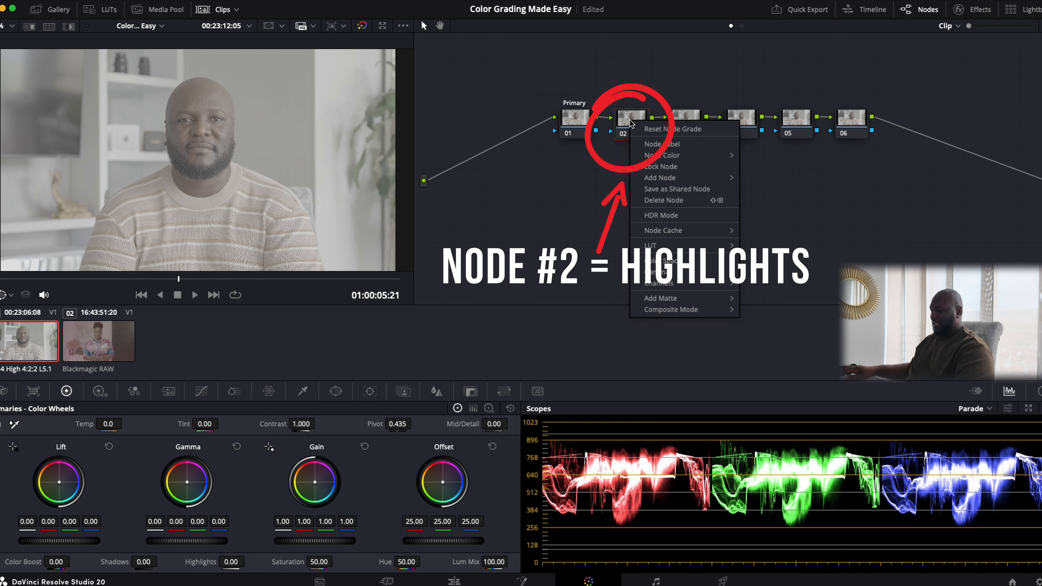
{"action": "left_click", "coordinate": [656, 145]}
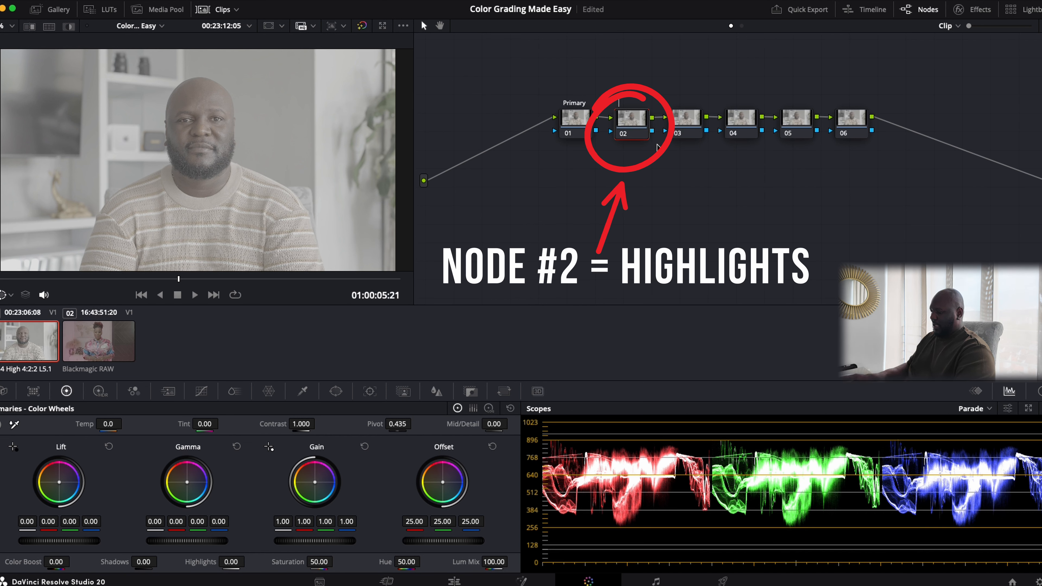
{"action": "type", "text": "Hi"}
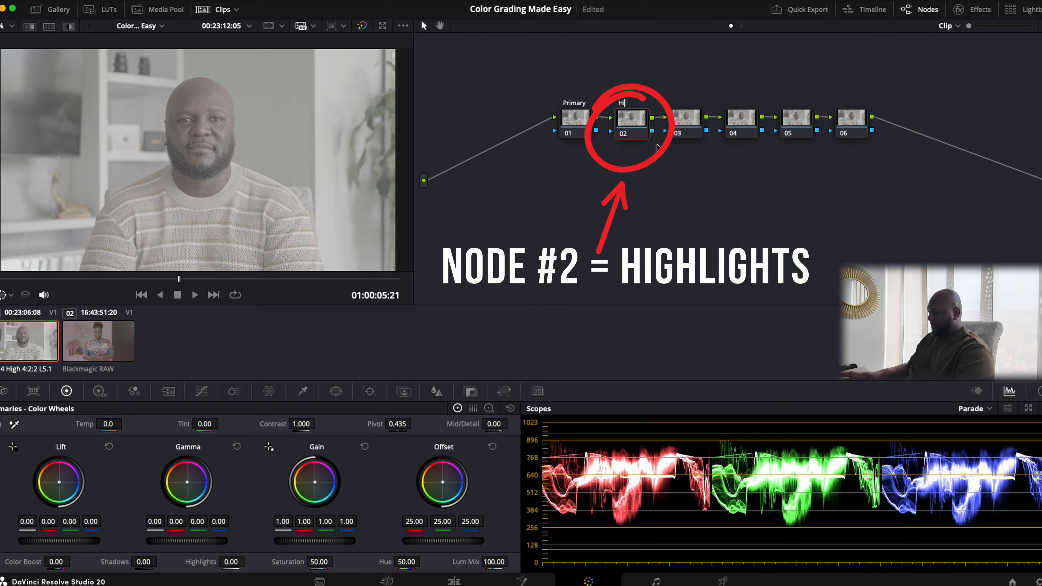
{"action": "type", "text": "ghh"}
{"action": "type", "text": "ligh"}
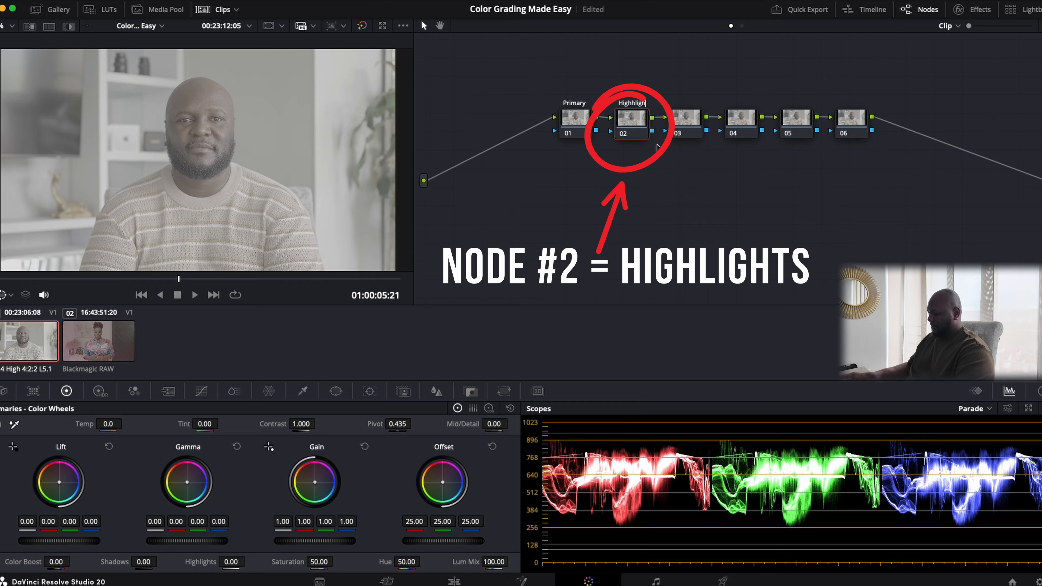
{"action": "left_click", "coordinate": [686, 125]}
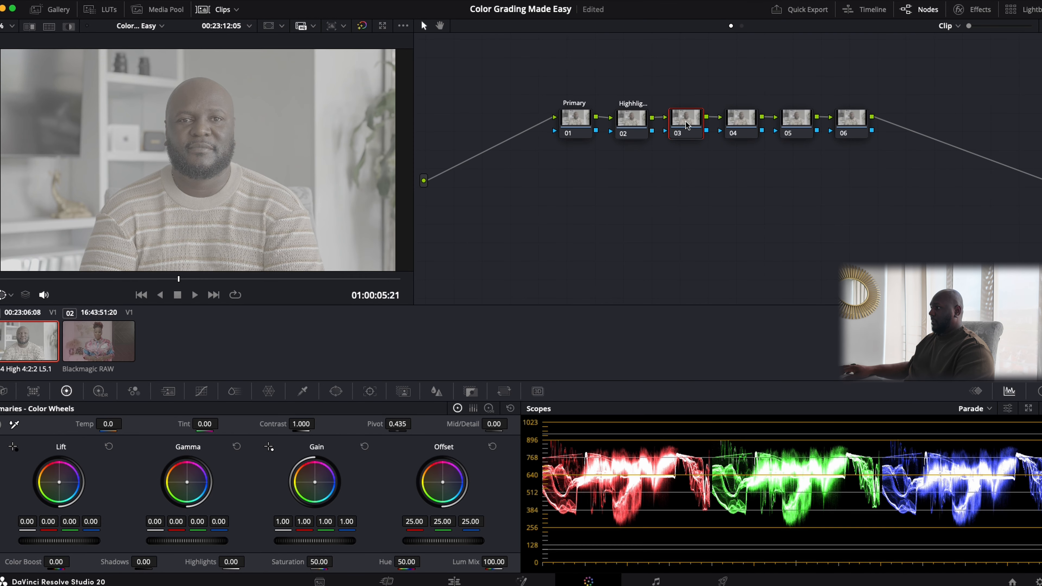
{"action": "right_click", "coordinate": [686, 125]}
{"action": "left_click", "coordinate": [708, 145]}
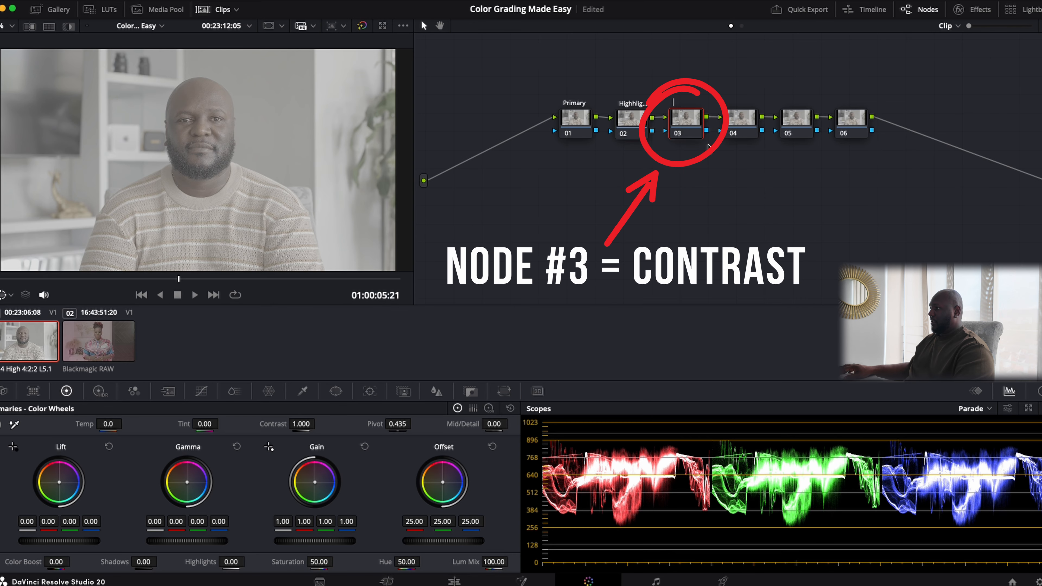
{"action": "type", "text": "Cont"}
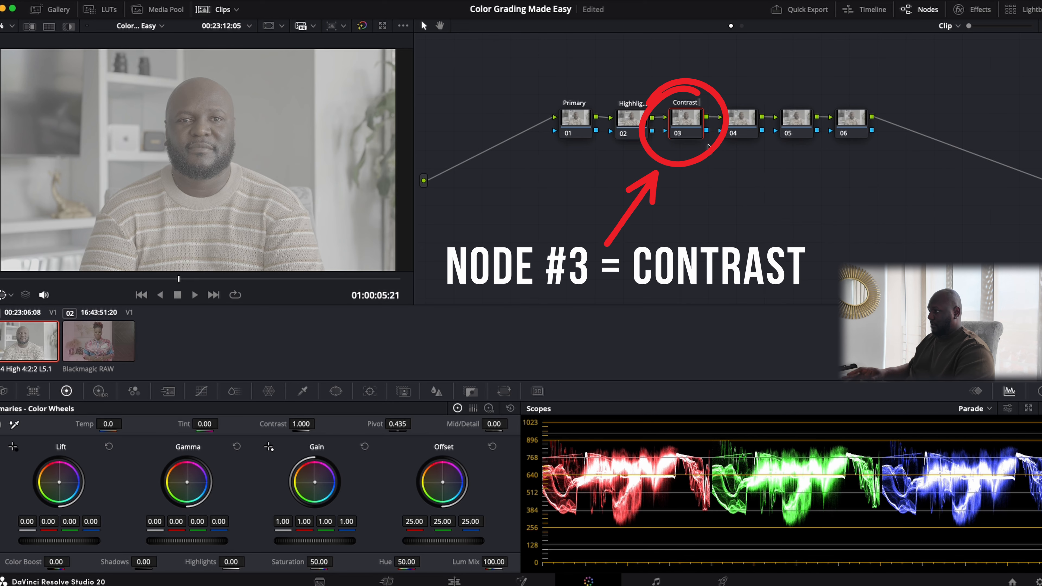
{"action": "type", "text": "rast"}
- Label node 04 'Saturation', node 05 'Lut' and node 06 'CST/SFX'
{"action": "right_click", "coordinate": [738, 120]}
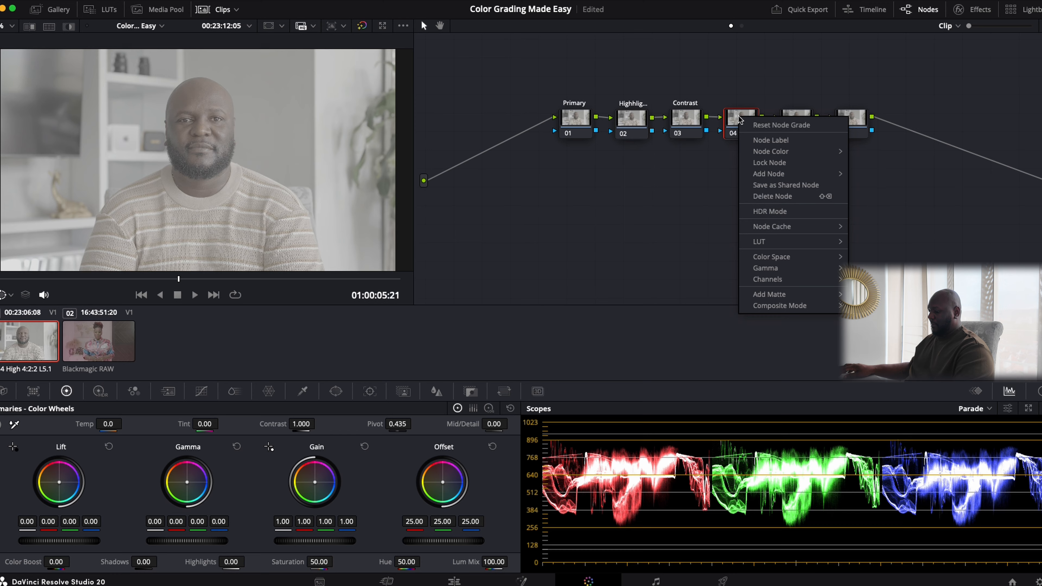
{"action": "left_click", "coordinate": [761, 140]}
{"action": "type", "text": "S"}
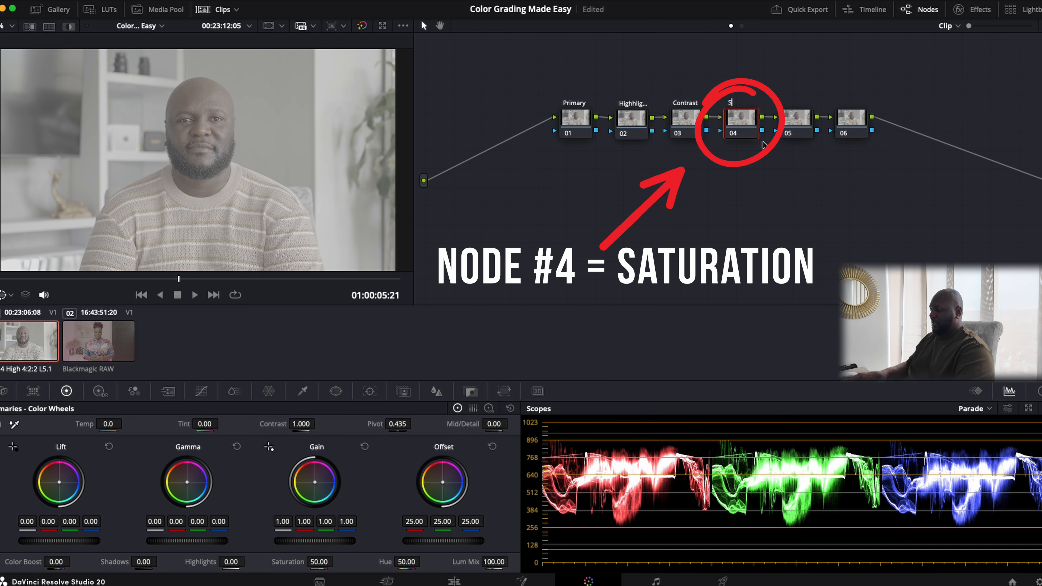
{"action": "type", "text": "atu"}
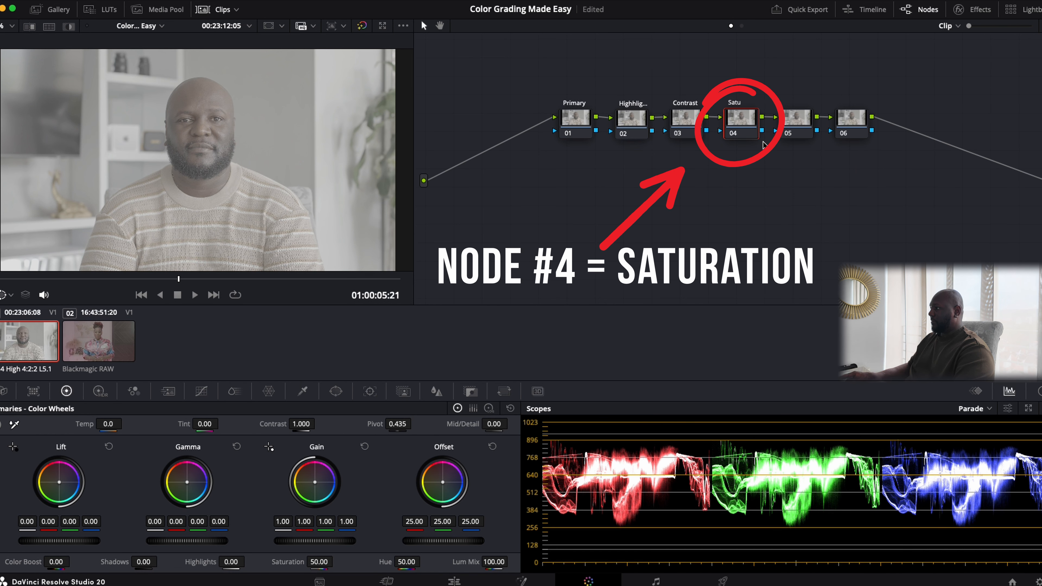
{"action": "type", "text": "ration"}
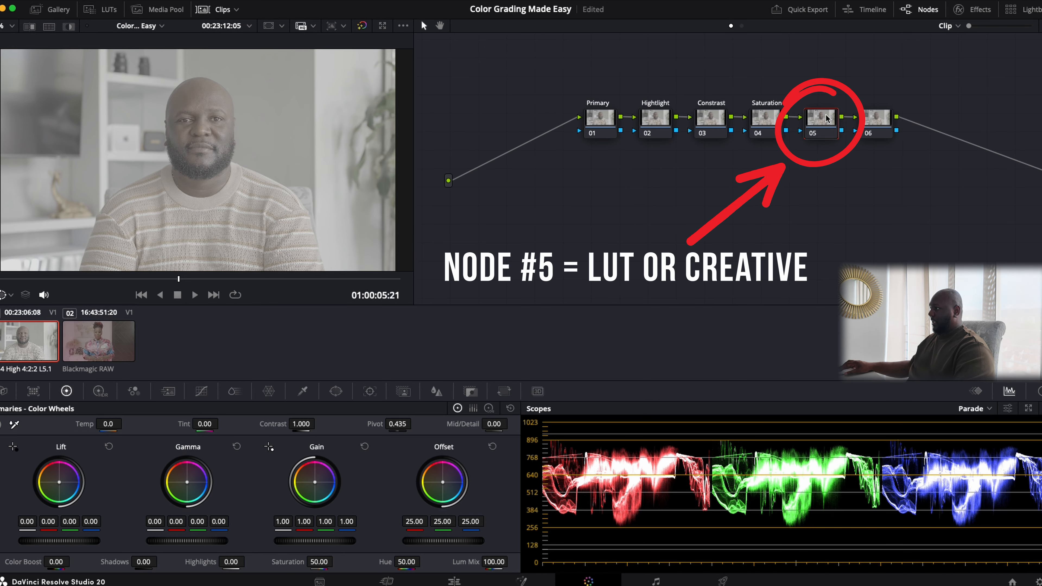
{"action": "right_click", "coordinate": [826, 116]}
{"action": "left_click", "coordinate": [848, 140]}
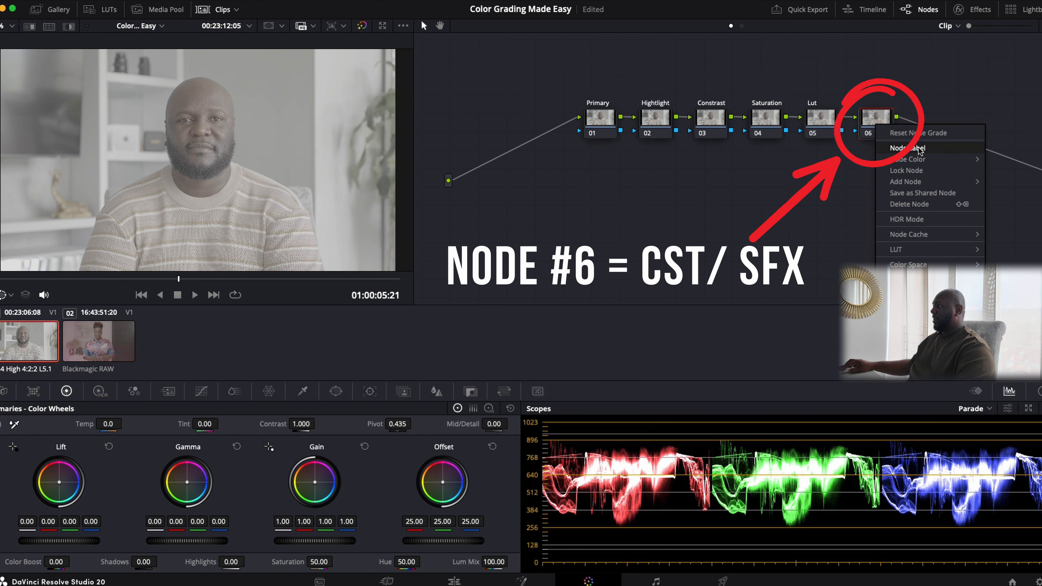
{"action": "left_click", "coordinate": [920, 150]}
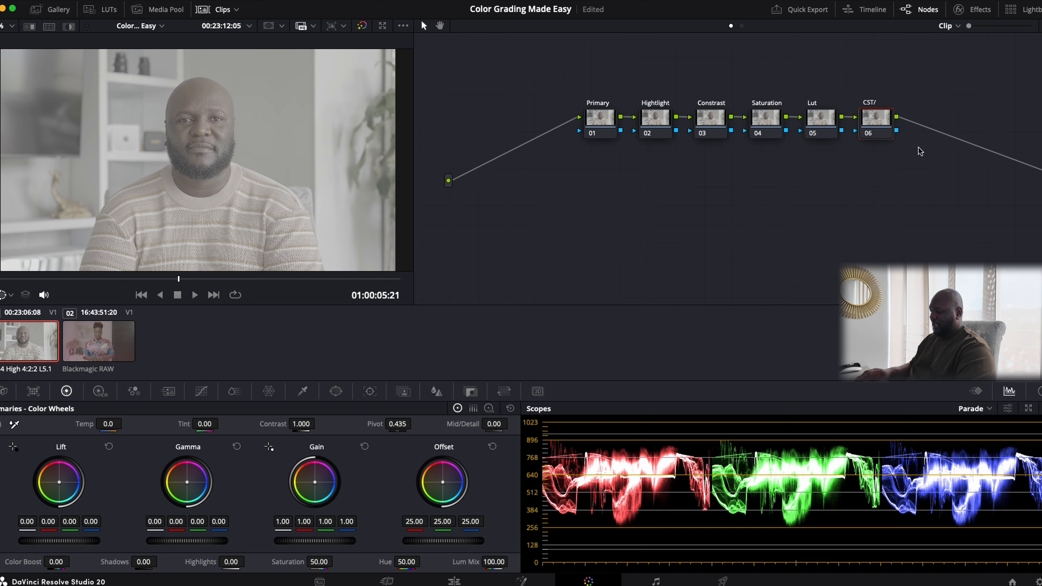
{"action": "type", "text": "SFX"}
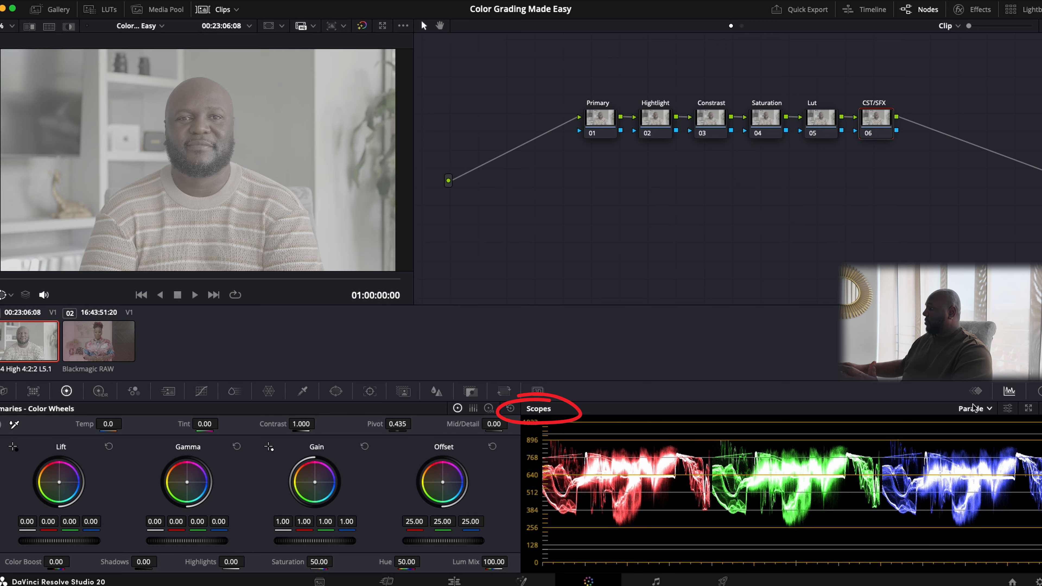
- Cycle the scope type through Waveform and Vectorscope, settling on the RGB Parade
{"action": "left_click", "coordinate": [989, 409]}
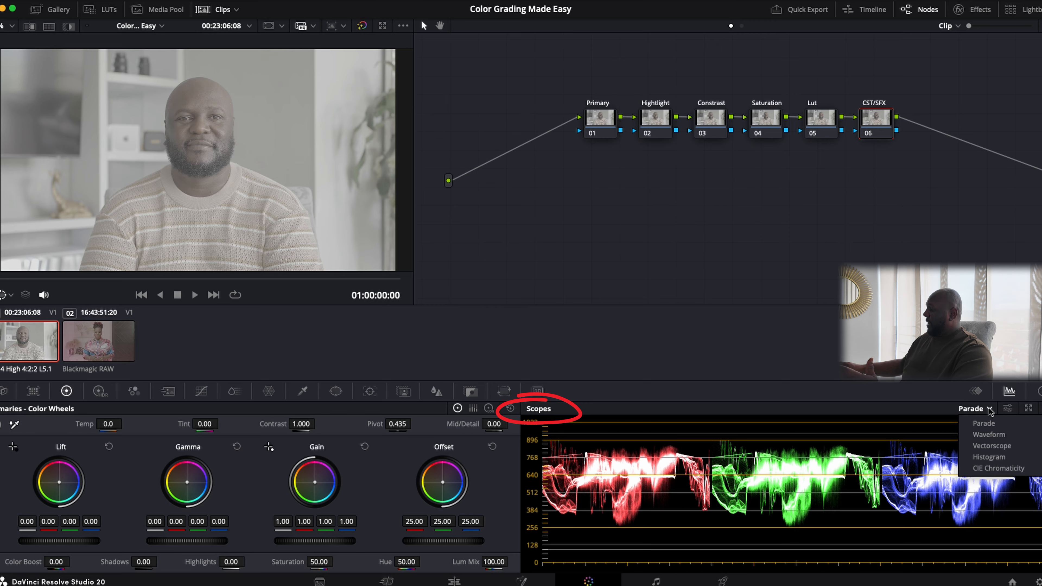
{"action": "left_click", "coordinate": [984, 423]}
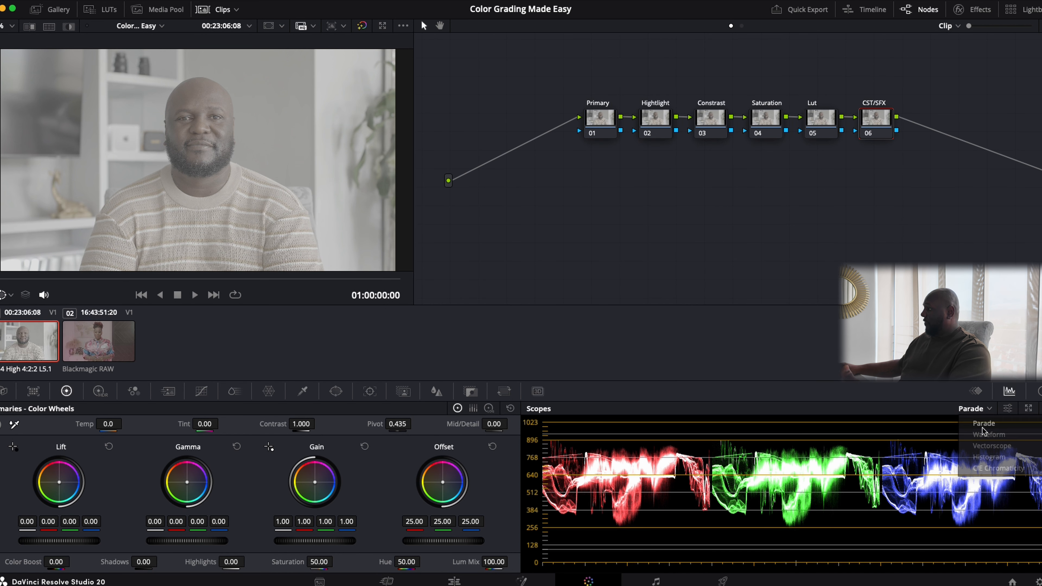
{"action": "left_click", "coordinate": [983, 418]}
{"action": "left_click", "coordinate": [981, 433]}
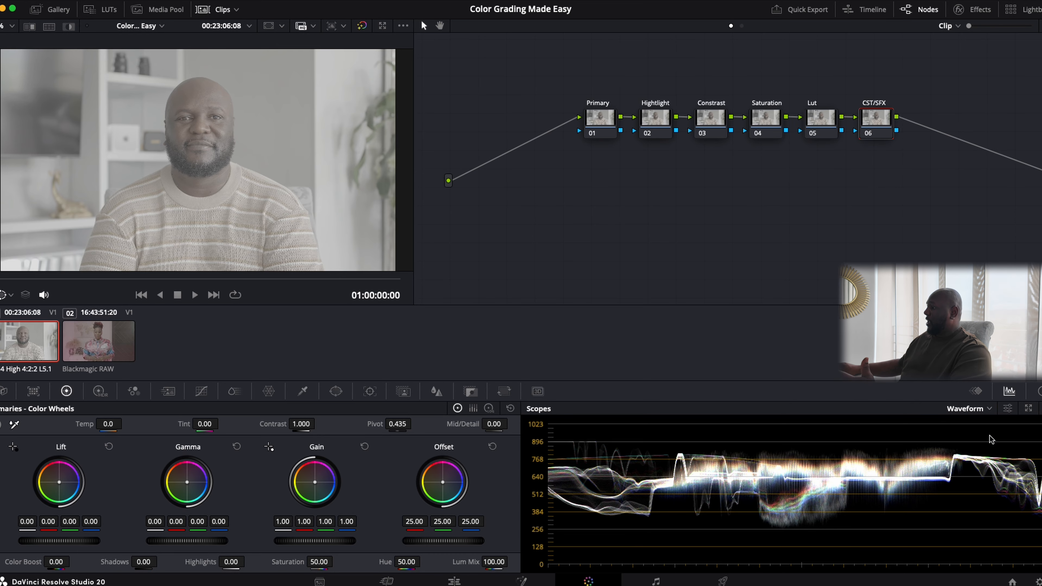
{"action": "left_click", "coordinate": [978, 410]}
{"action": "left_click", "coordinate": [983, 446]}
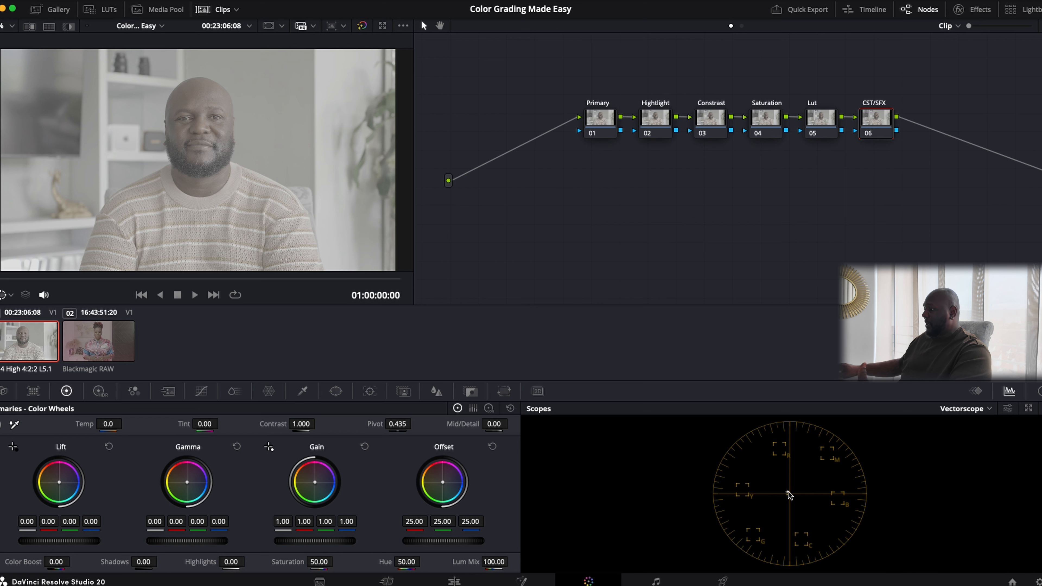
{"action": "left_click", "coordinate": [970, 409]}
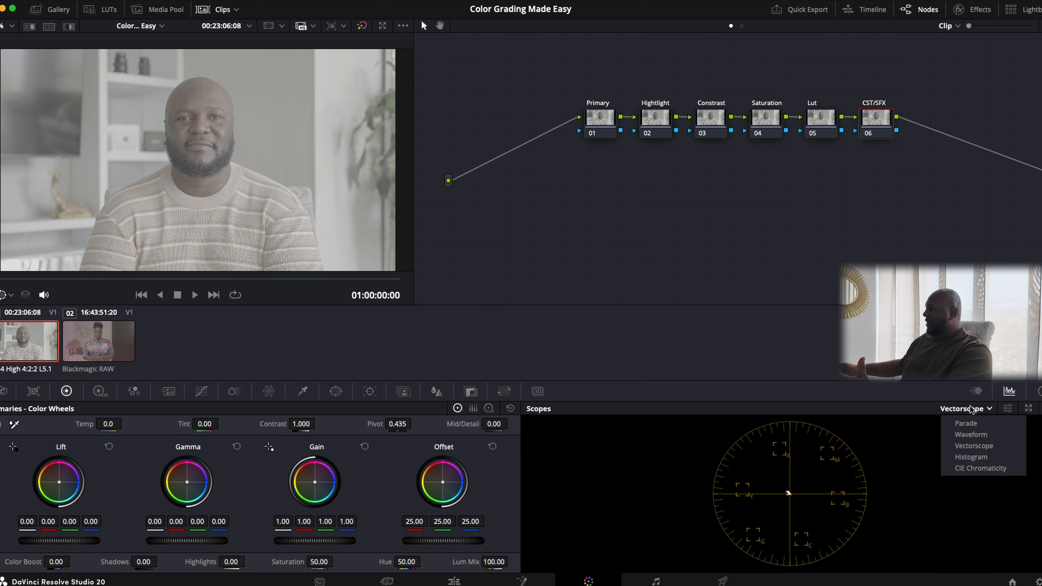
{"action": "left_click", "coordinate": [978, 459]}
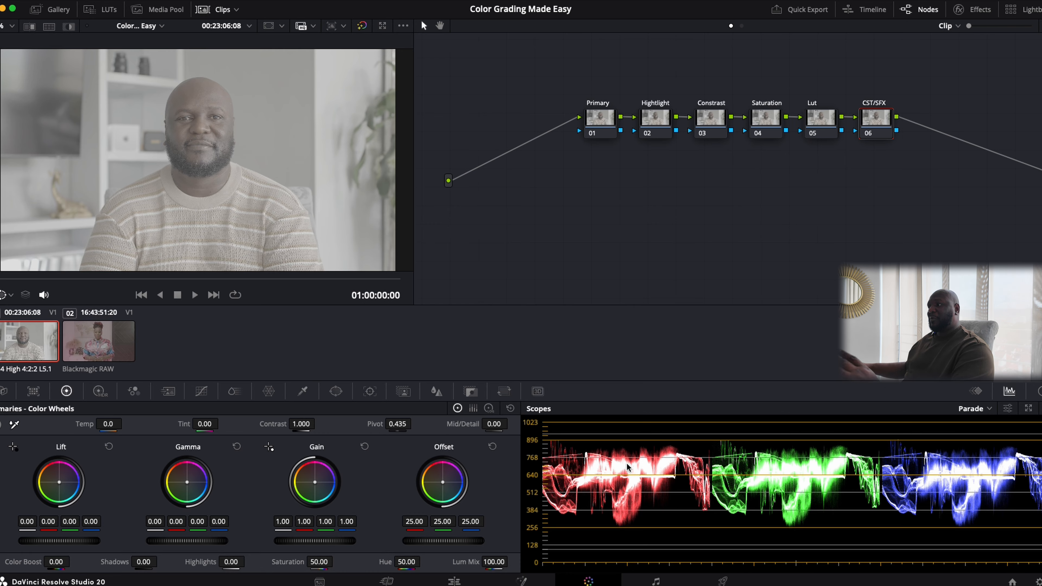
{"action": "scroll", "coordinate": [661, 533], "scroll_direction": "right", "scroll_amount": 1}
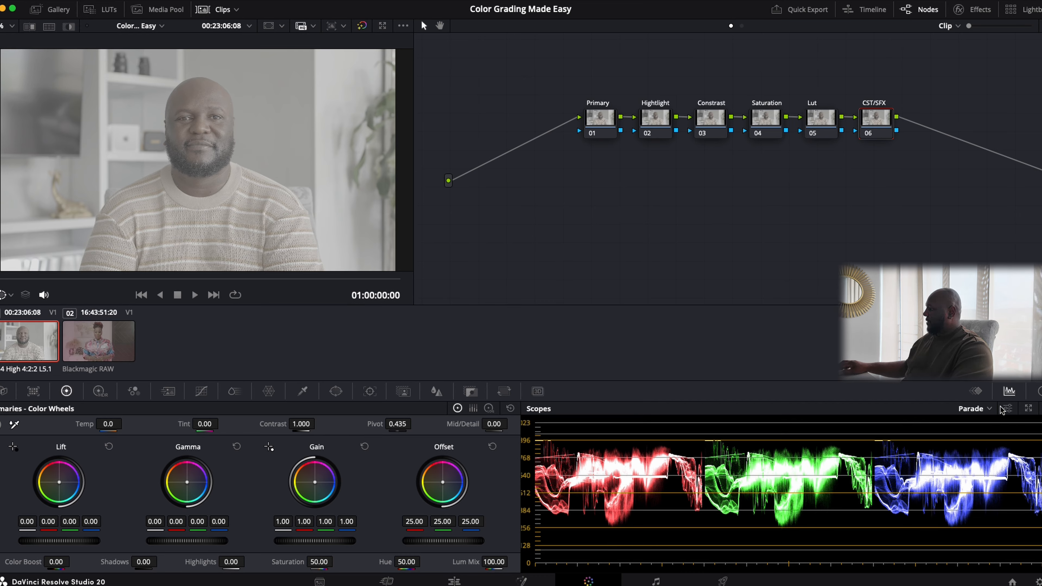
- Show reference levels on the parade with Low at 95 and High at 940
{"action": "left_click", "coordinate": [1008, 408]}
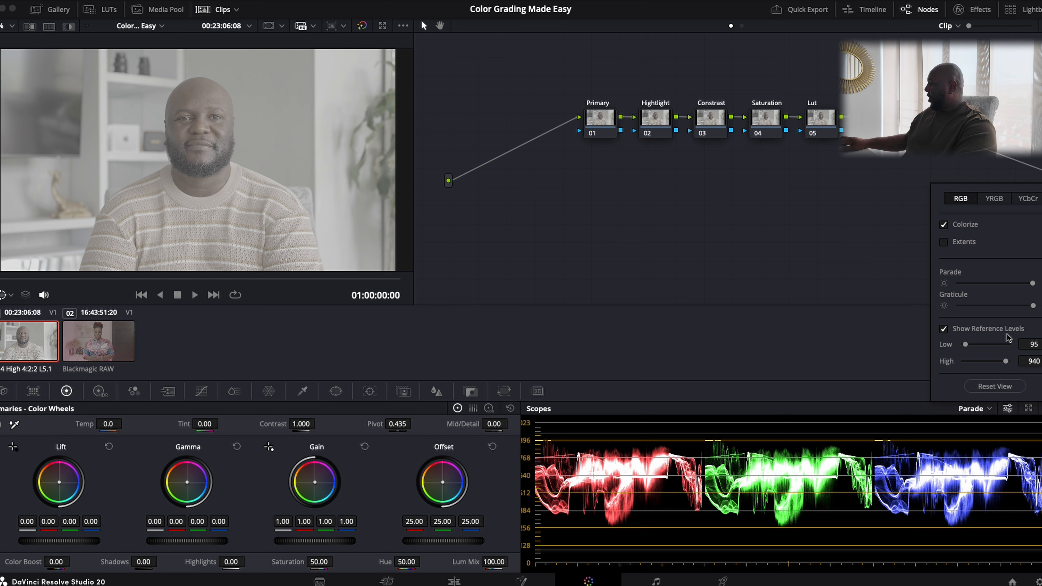
{"action": "left_click", "coordinate": [943, 329]}
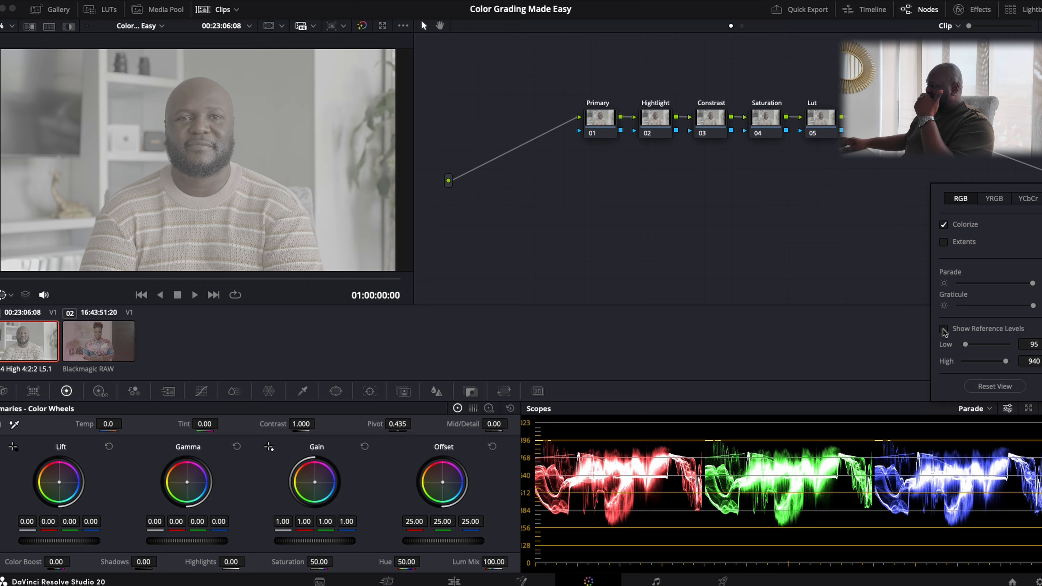
{"action": "left_click", "coordinate": [943, 329]}
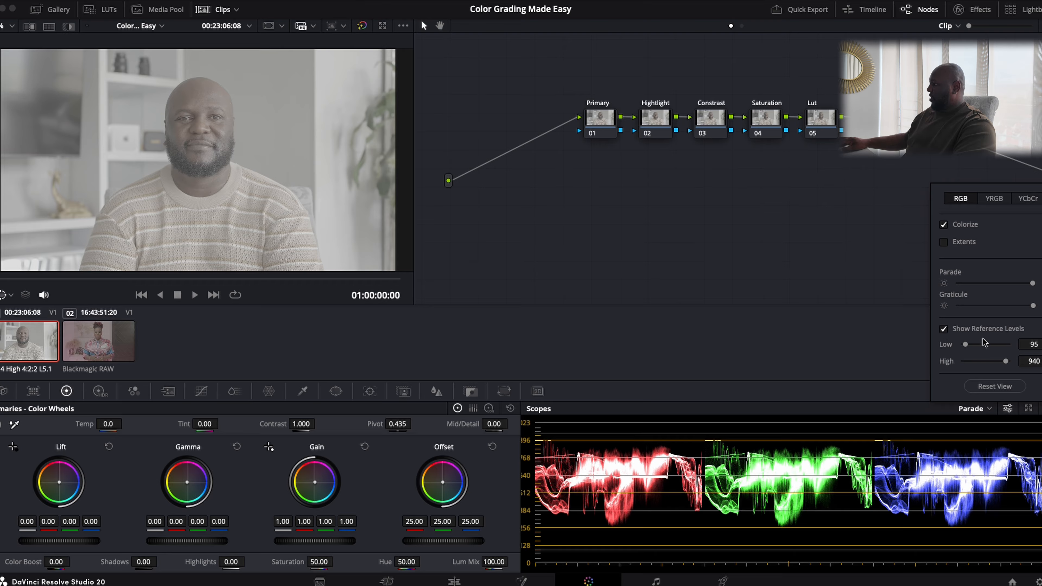
{"action": "left_click_drag", "start_coordinate": [966, 345], "coordinate": [966, 345]}
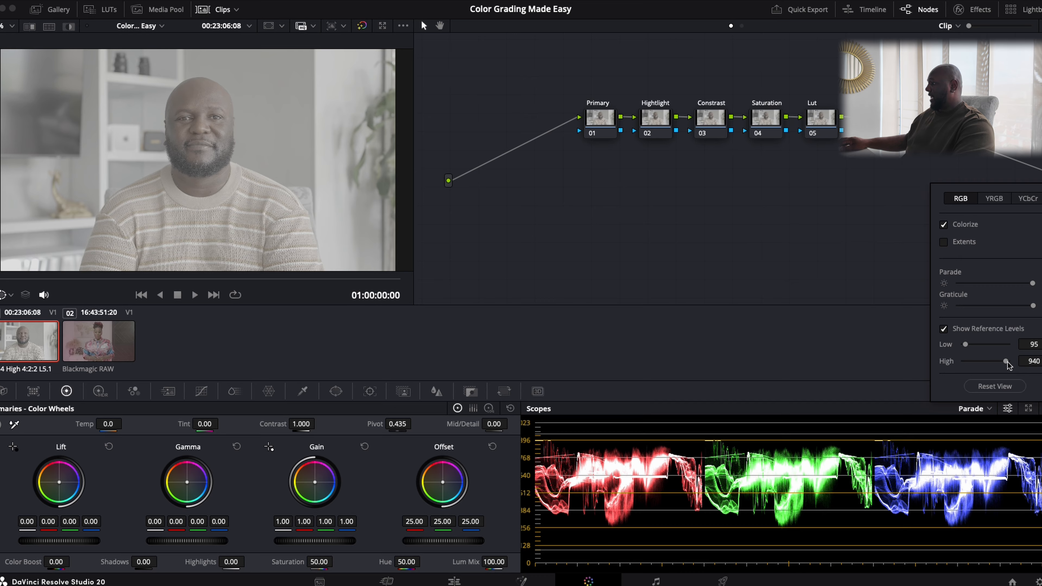
{"action": "left_click_drag", "start_coordinate": [1005, 361], "coordinate": [1005, 362]}
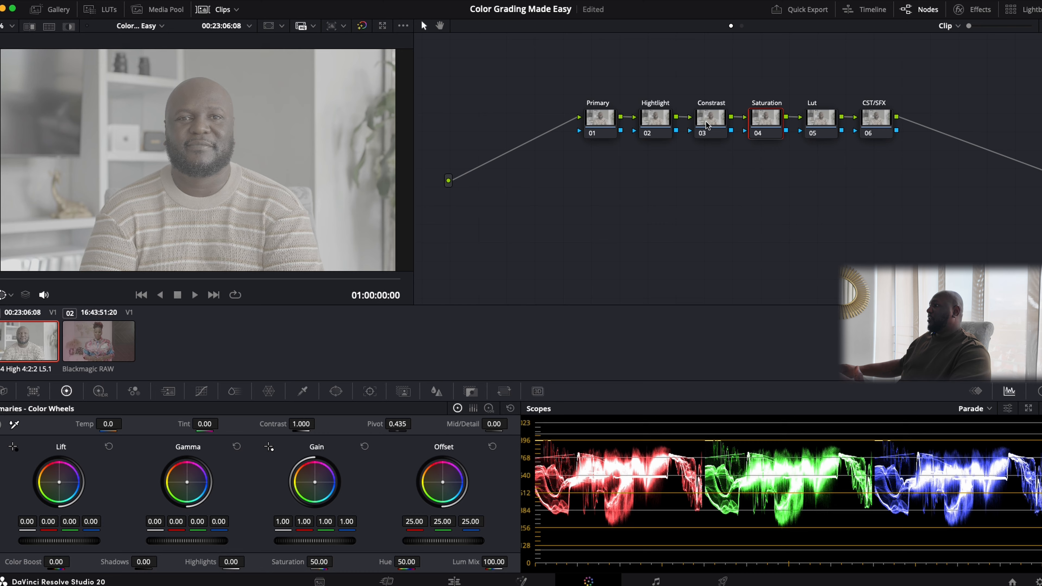
- Step through the Constrast and Saturation nodes, ending on the Lut node 05
{"action": "left_click", "coordinate": [706, 125]}
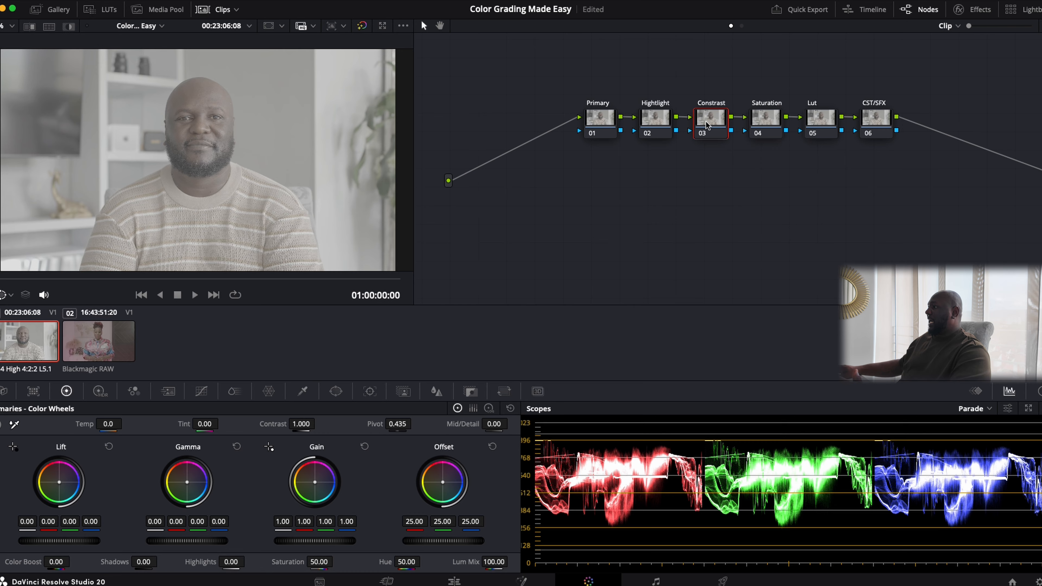
{"action": "left_click", "coordinate": [765, 119]}
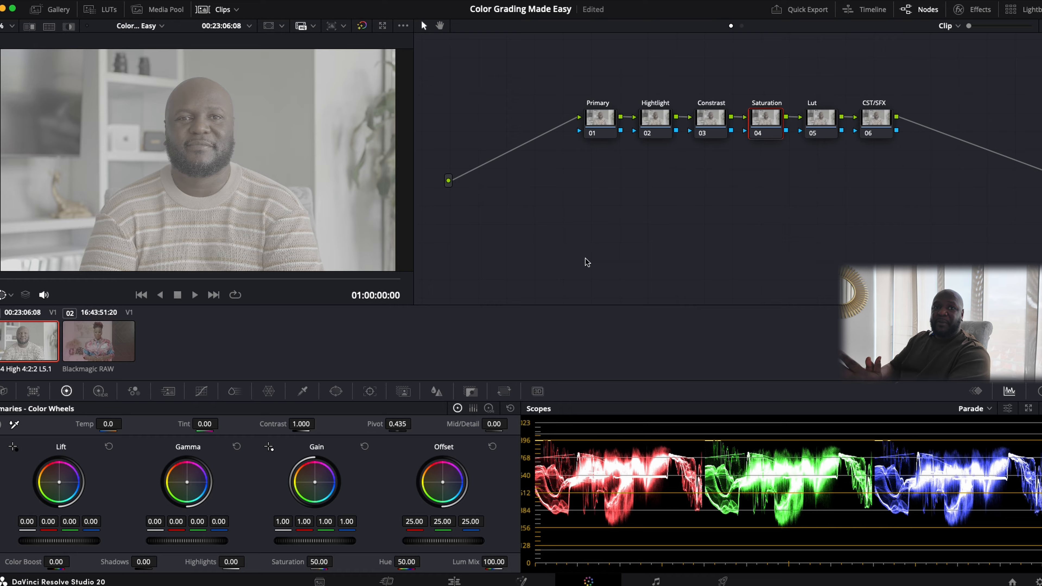
{"action": "left_click", "coordinate": [822, 119]}
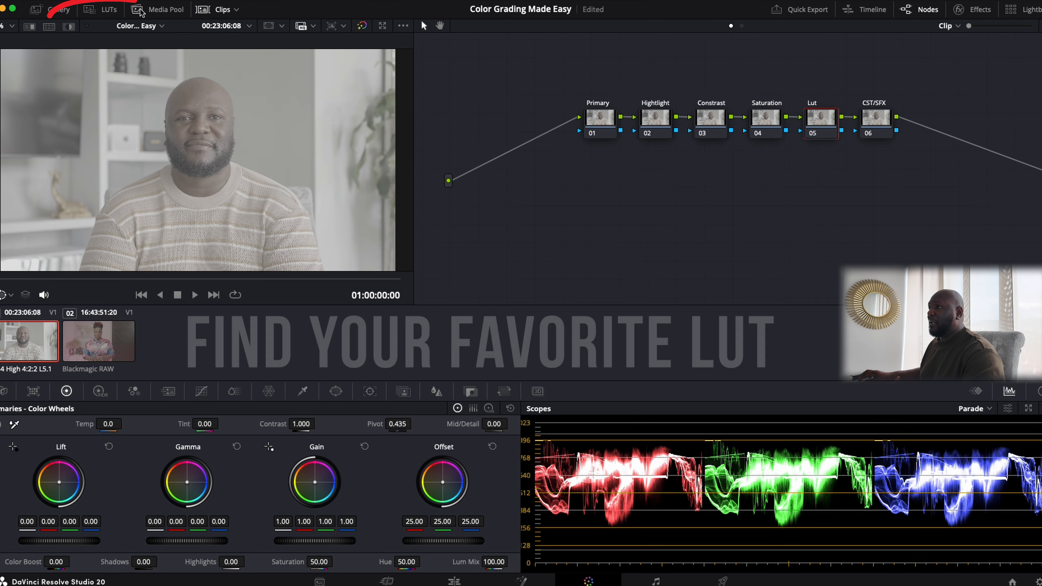
- Apply the GD Lut Sony LUT from GD Media LUTs > SLog3 to node 05
{"action": "left_click", "coordinate": [109, 12]}
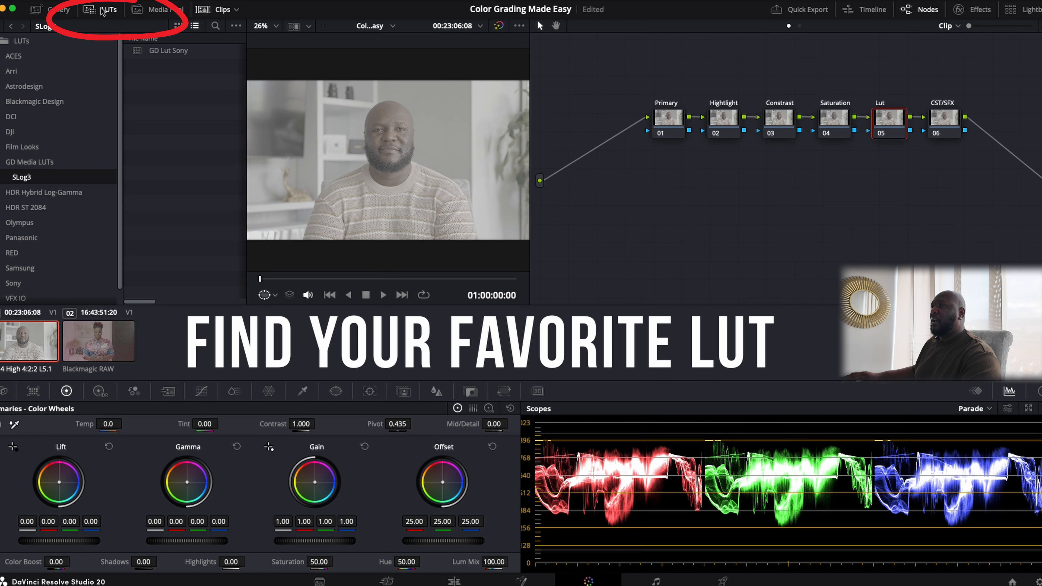
{"action": "left_click", "coordinate": [61, 14]}
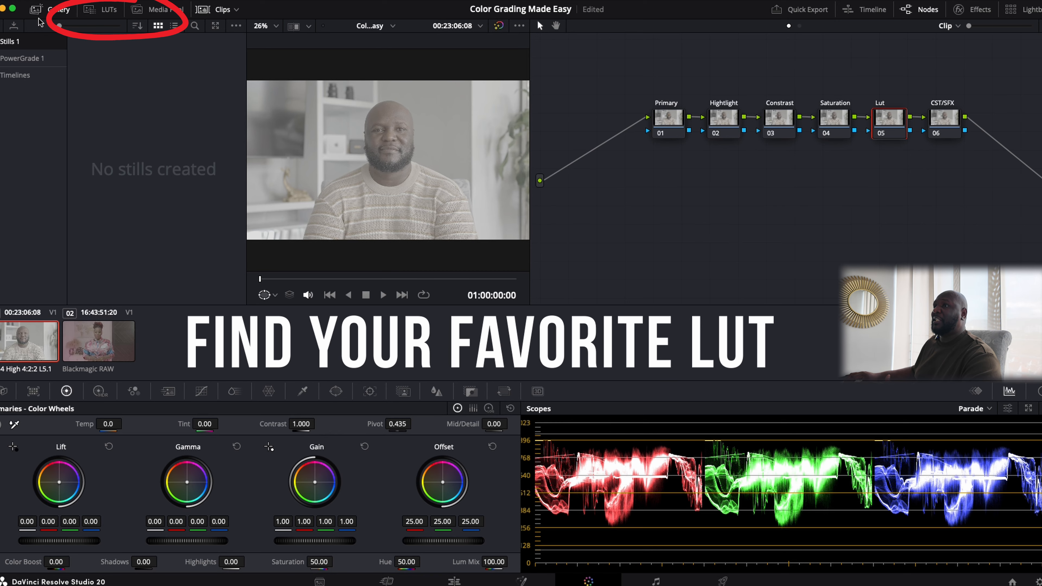
{"action": "left_click", "coordinate": [100, 9]}
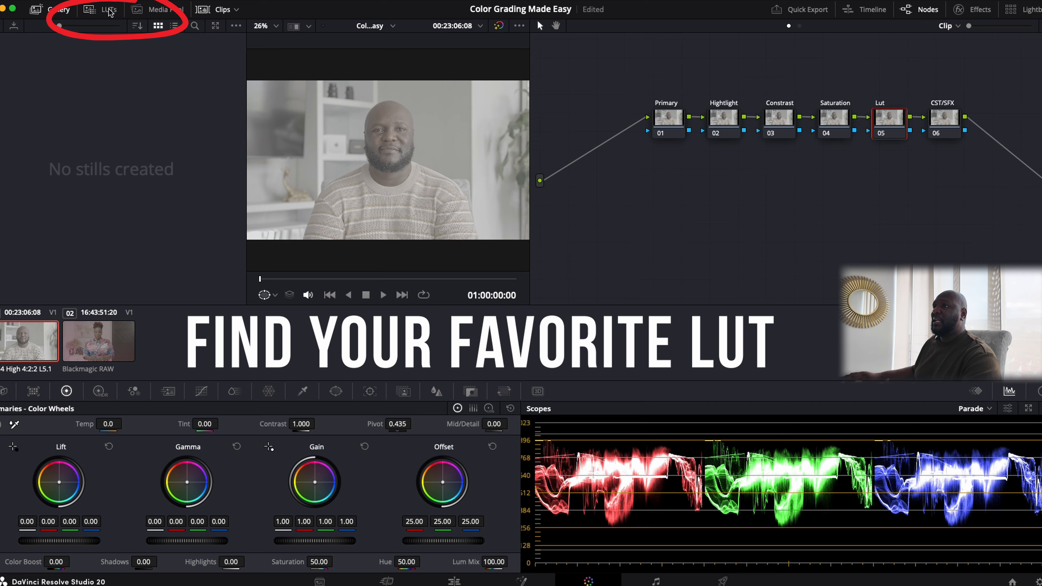
{"action": "left_click", "coordinate": [48, 163]}
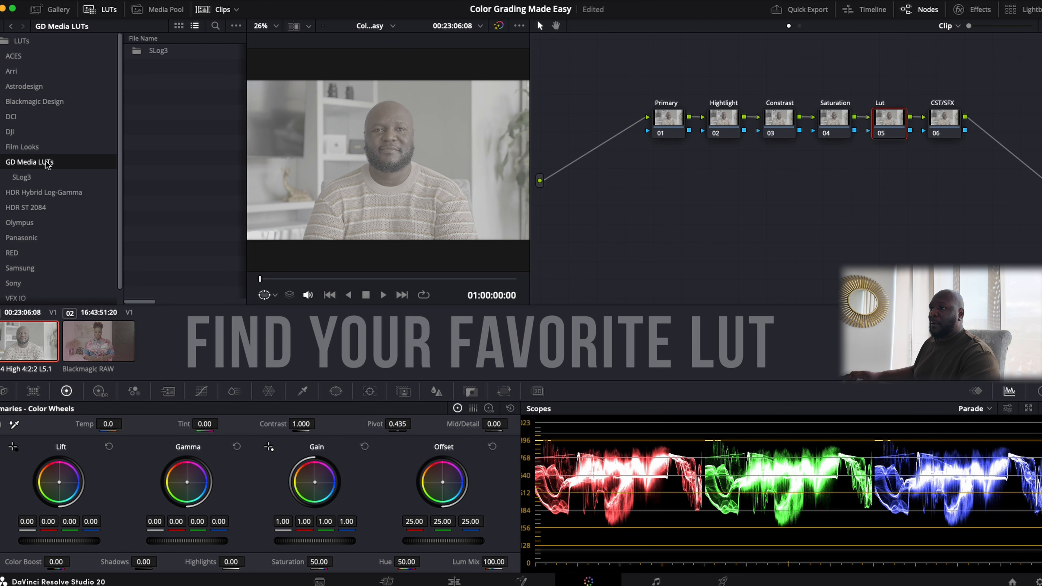
{"action": "left_click", "coordinate": [29, 181]}
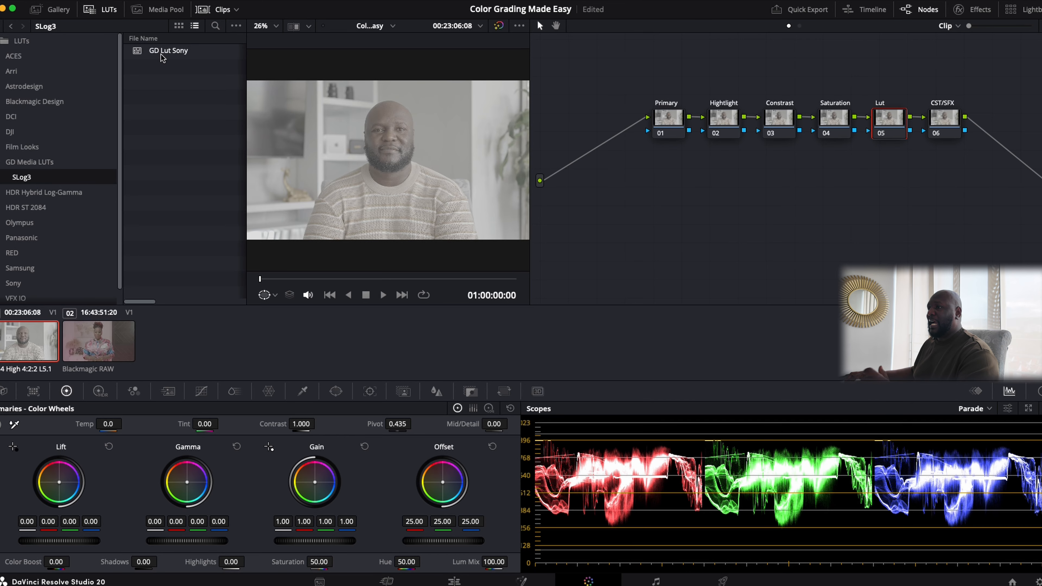
{"action": "left_click_drag", "start_coordinate": [162, 59], "coordinate": [885, 121]}
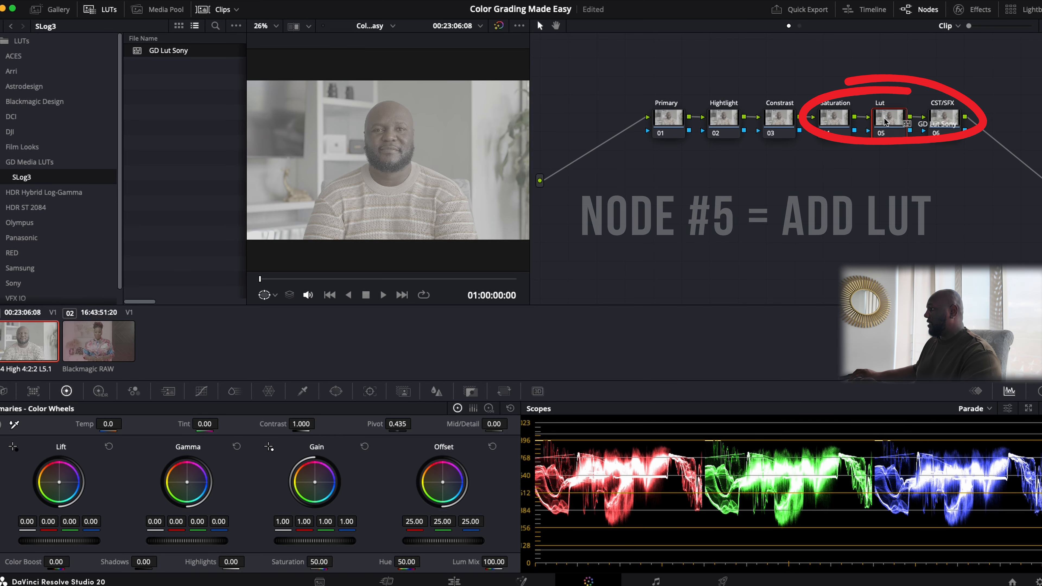
{"action": "left_click_drag", "start_coordinate": [884, 122], "coordinate": [885, 122]}
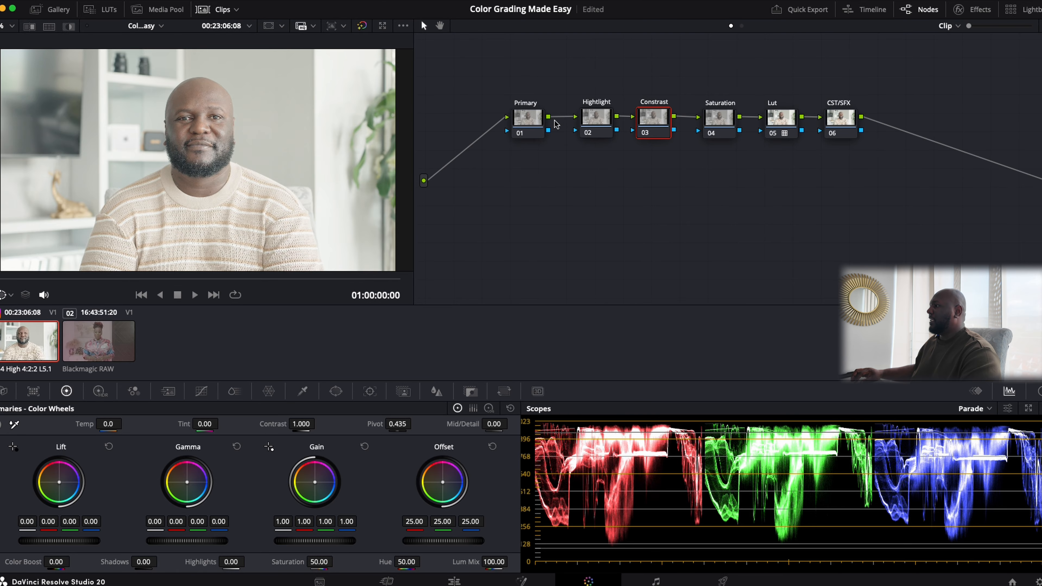
- On Primary node 01, try Temp then reset it to 0.0, and raise Gain to 1.10
{"action": "left_click", "coordinate": [530, 122]}
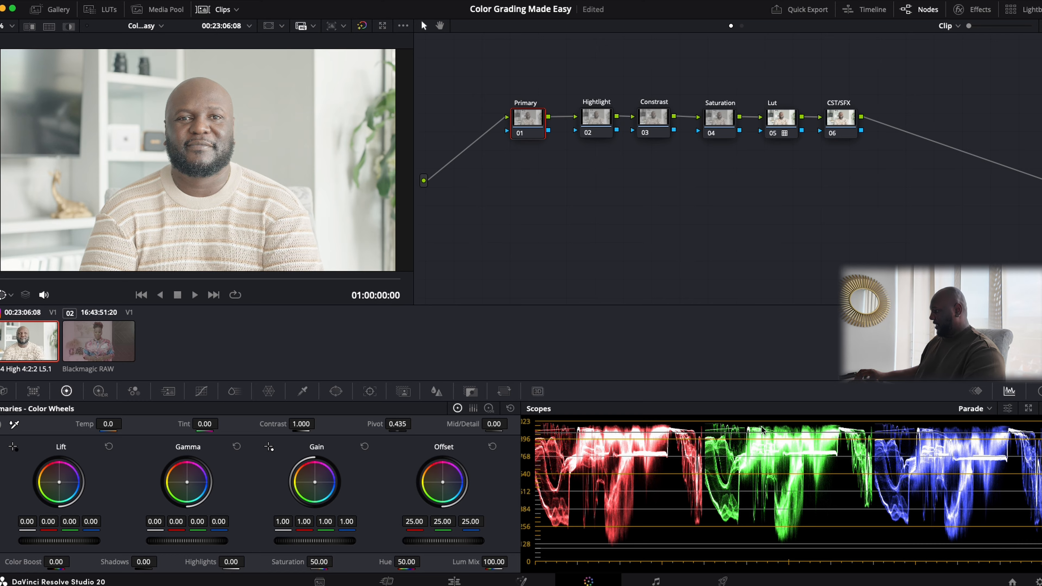
{"action": "scroll", "coordinate": [262, 150], "scroll_direction": "down", "scroll_amount": 1}
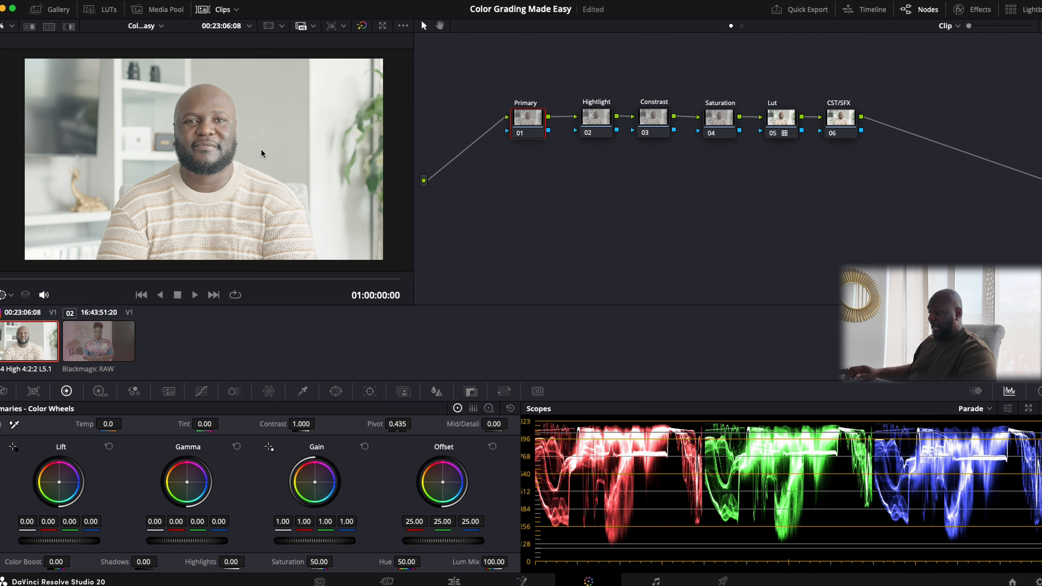
{"action": "scroll", "coordinate": [261, 150], "scroll_direction": "up", "scroll_amount": 1}
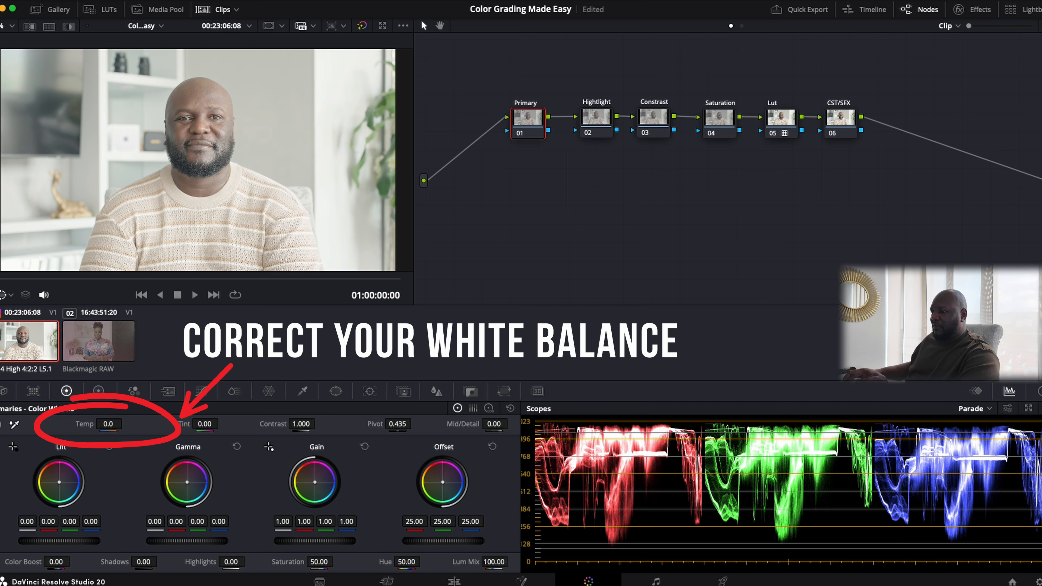
{"action": "mouse_move", "coordinate": [110, 425]}
{"action": "left_mouse_down"}
{"action": "mouse_move", "coordinate": [86, 425]}
{"action": "mouse_move", "coordinate": [131, 425]}
{"action": "mouse_move", "coordinate": [96, 425]}
{"action": "left_mouse_up"}
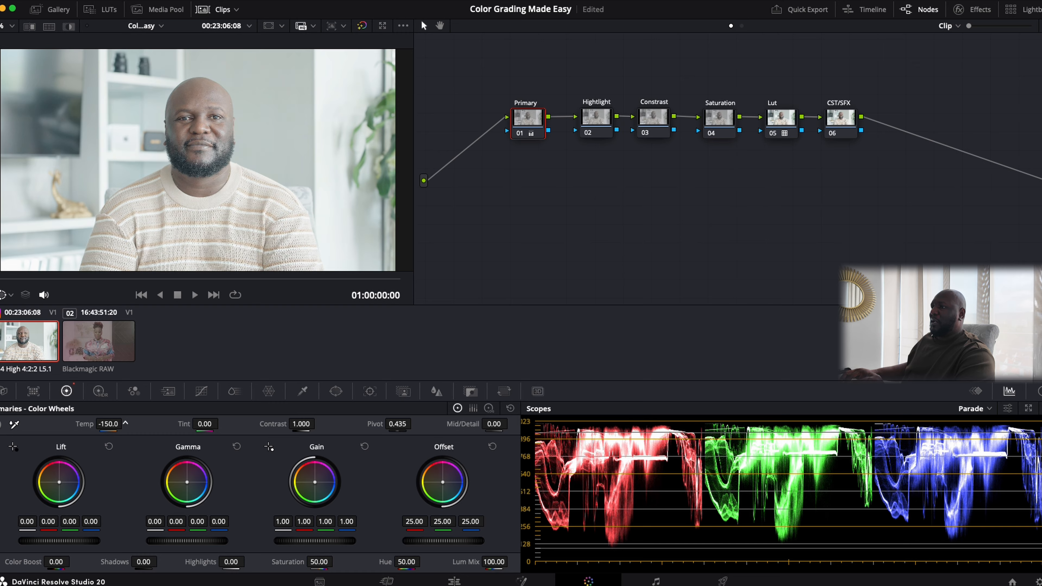
{"action": "left_click", "coordinate": [510, 408]}
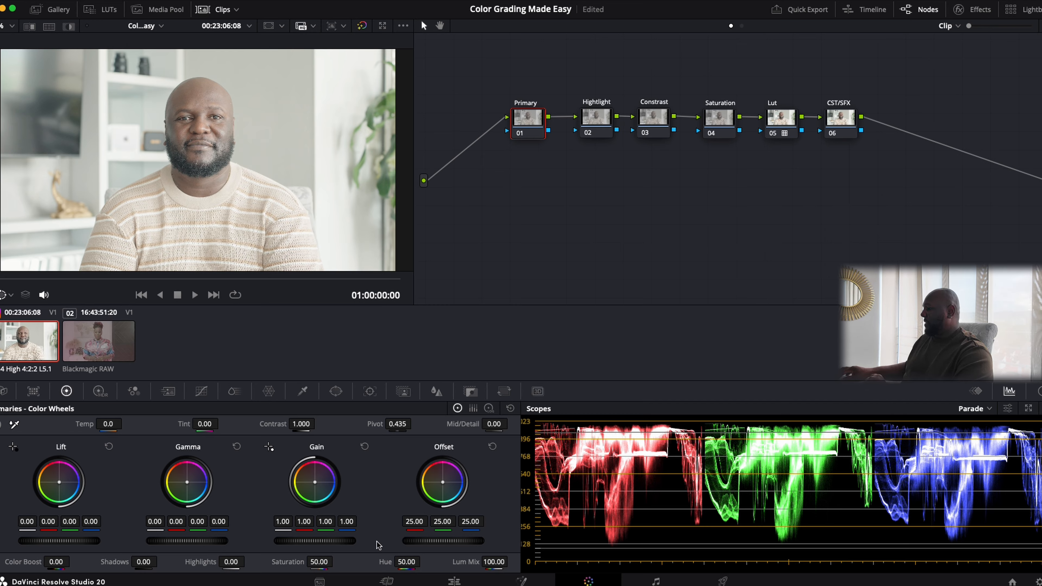
{"action": "left_click_drag", "start_coordinate": [335, 541], "coordinate": [349, 546]}
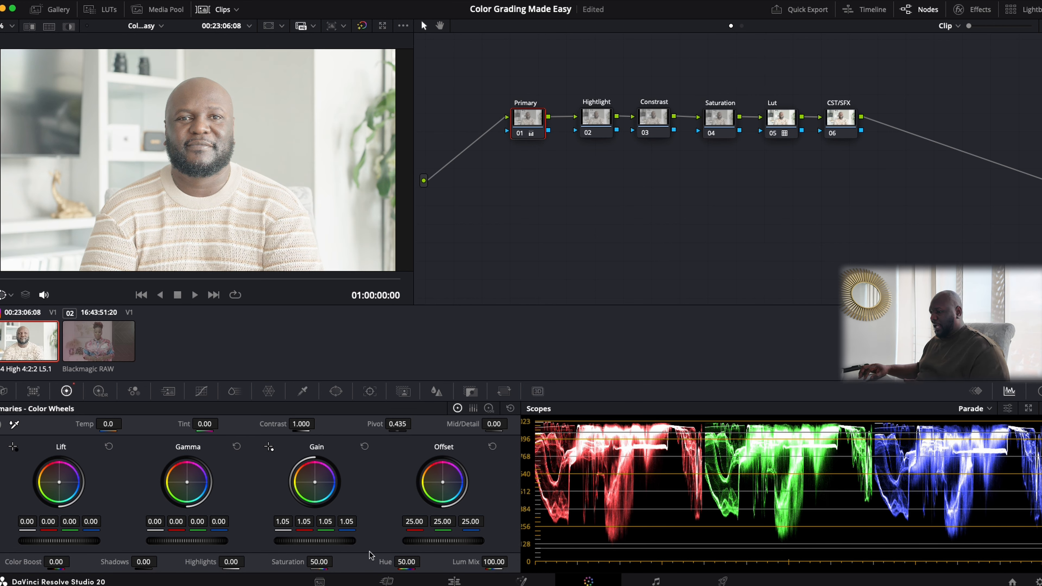
{"action": "left_click_drag", "start_coordinate": [336, 543], "coordinate": [285, 543]}
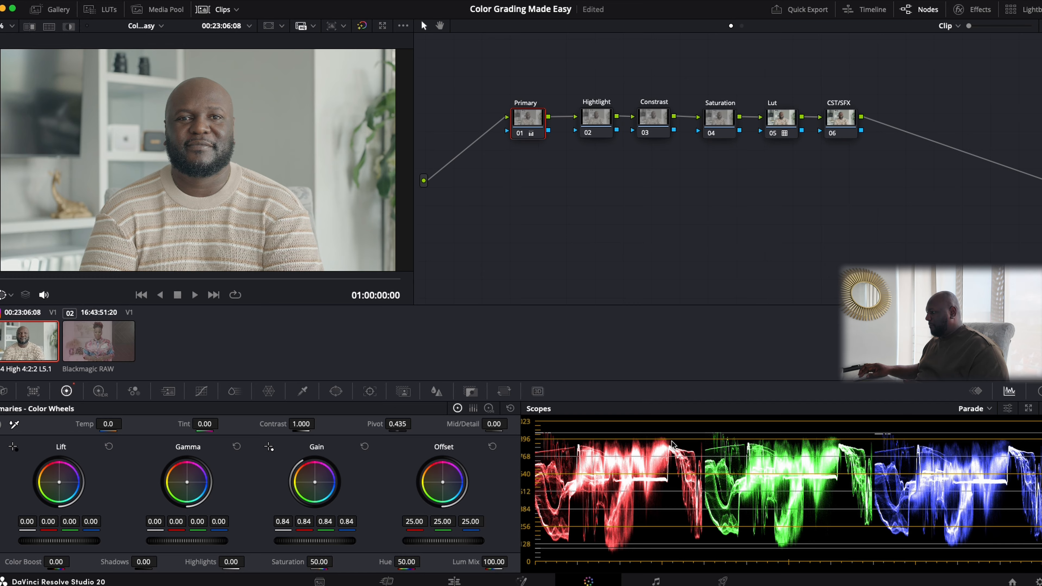
{"action": "left_click_drag", "start_coordinate": [328, 538], "coordinate": [488, 540]}
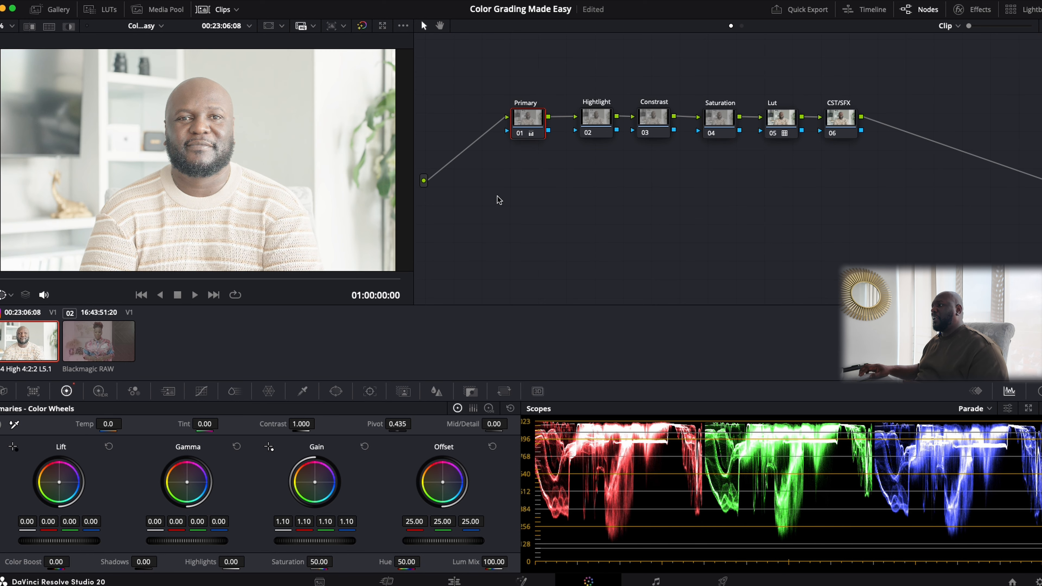
- Undo the Gain change, A/B the Primary and Lut nodes, and set Lut node Lift to 0.02
{"action": "key", "text": "super+z"}
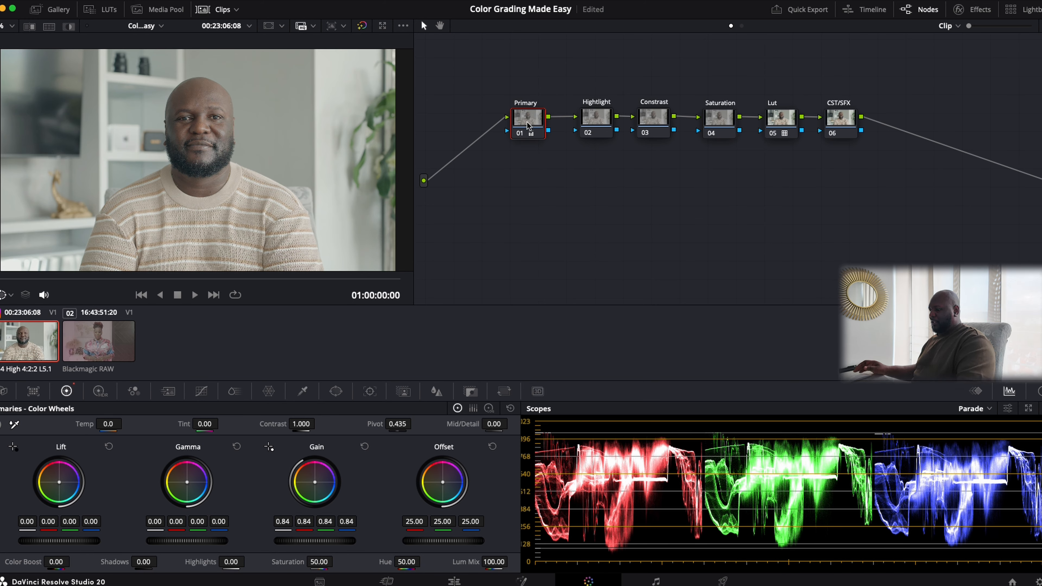
{"action": "key", "text": "super+d"}
{"action": "key", "text": "super+d"}
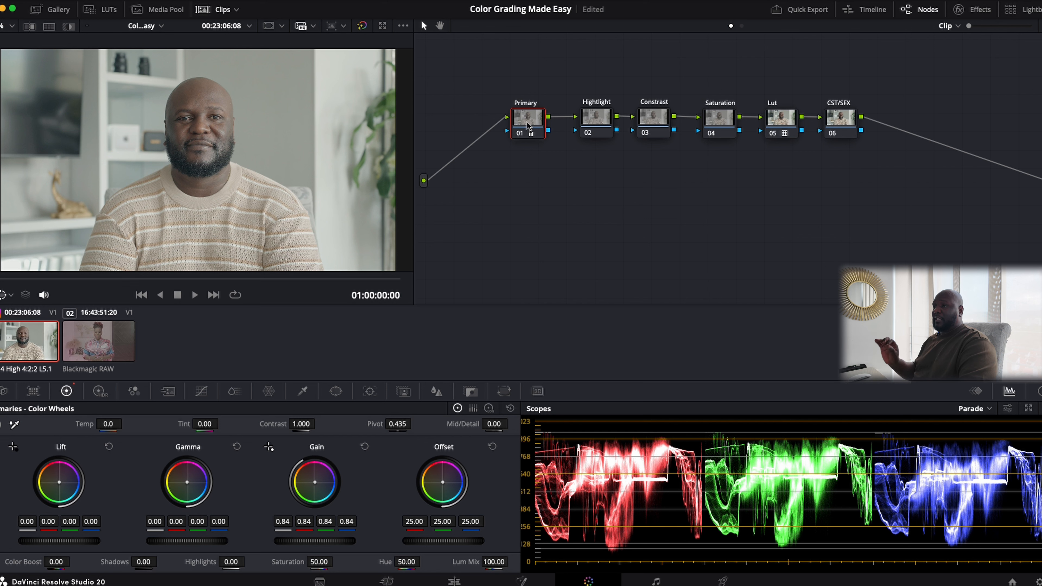
{"action": "key", "text": "super+d"}
{"action": "key", "text": "super+d"}
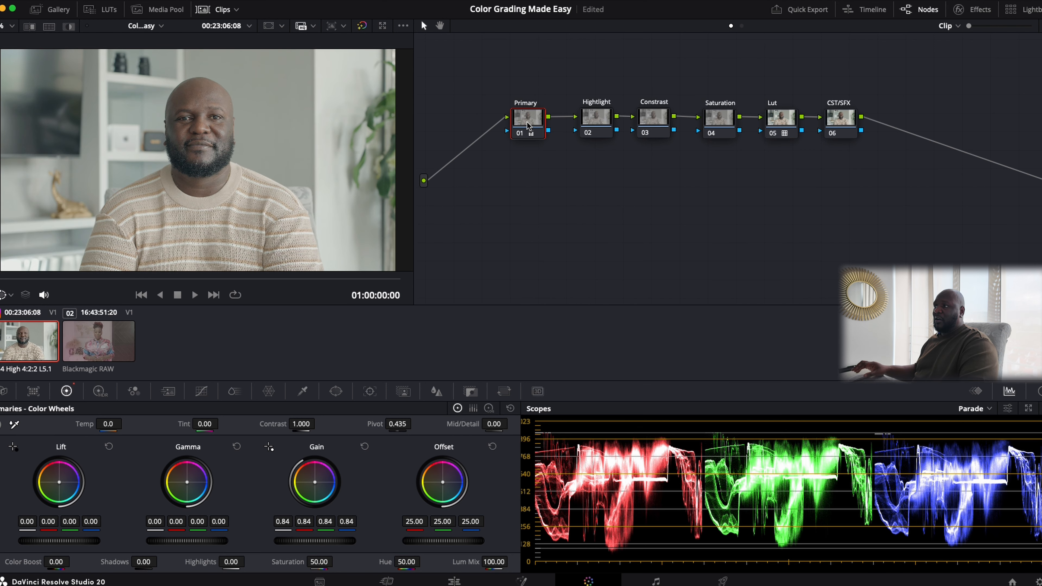
{"action": "left_click", "coordinate": [784, 120]}
{"action": "key", "text": "super+d"}
{"action": "left_click", "coordinate": [527, 126]}
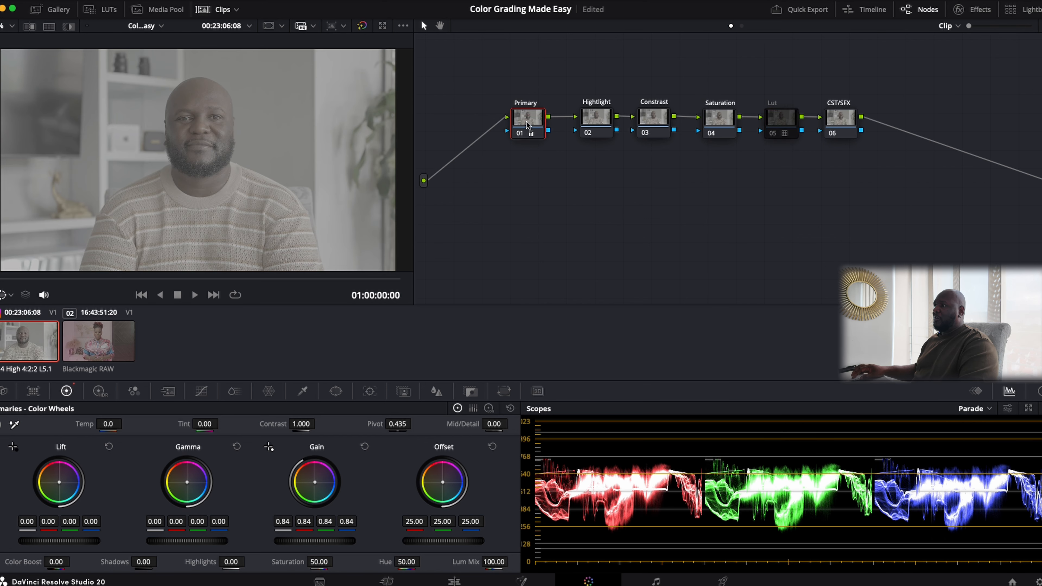
{"action": "key", "text": "super+d"}
{"action": "key", "text": "super+d"}
{"action": "left_click", "coordinate": [789, 119]}
{"action": "key", "text": "super+d"}
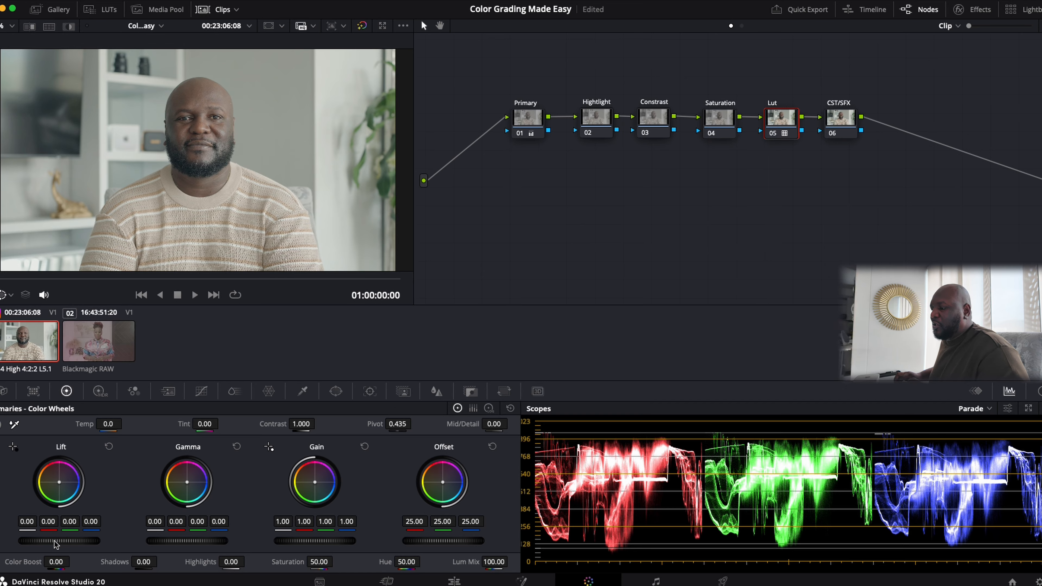
{"action": "left_click_drag", "start_coordinate": [59, 541], "coordinate": [66, 541]}
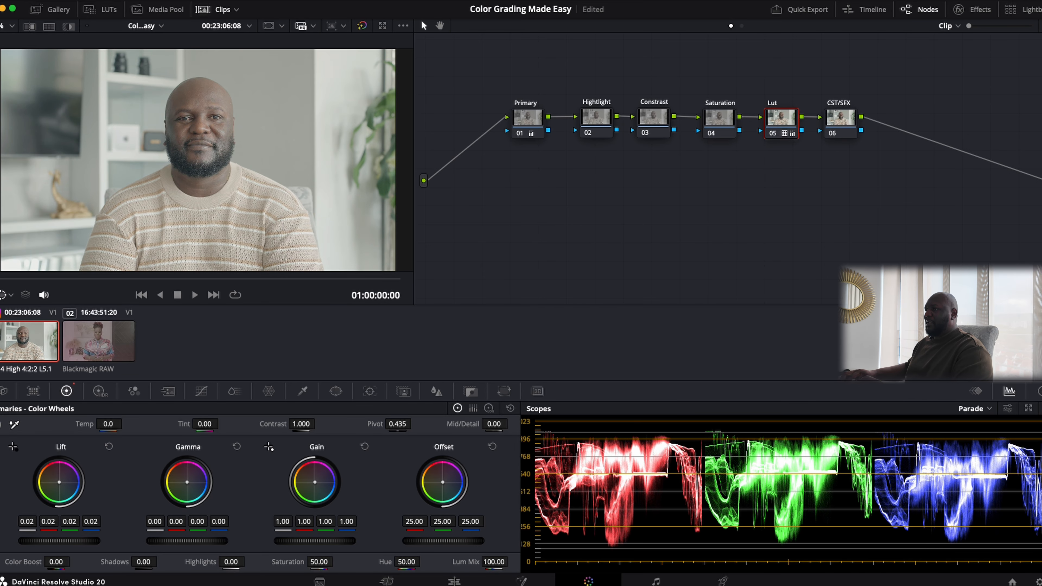
{"action": "left_click", "coordinate": [664, 122]}
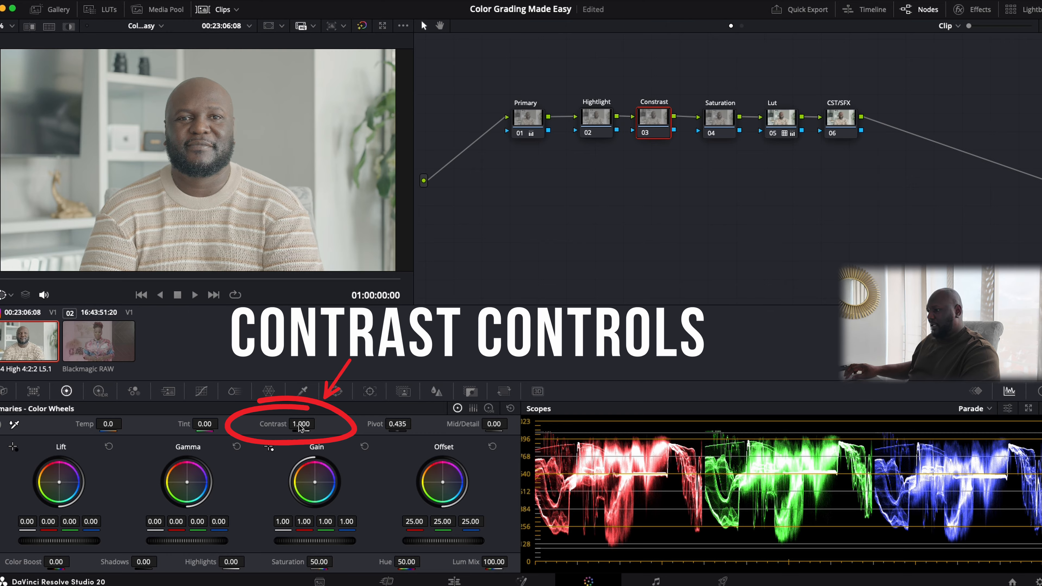
- Raise node 03 Contrast to 1.244, comparing before and after by bypassing the node
{"action": "mouse_move", "coordinate": [298, 425]}
{"action": "left_mouse_down"}
{"action": "mouse_move", "coordinate": [319, 423]}
{"action": "mouse_move", "coordinate": [300, 428]}
{"action": "left_mouse_up"}
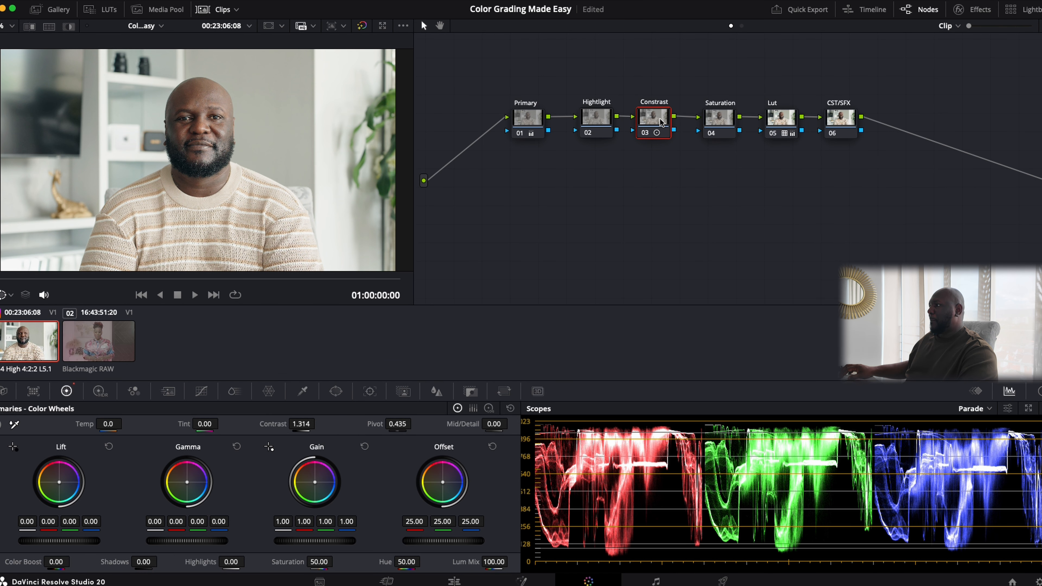
{"action": "key", "text": "ctrl+d"}
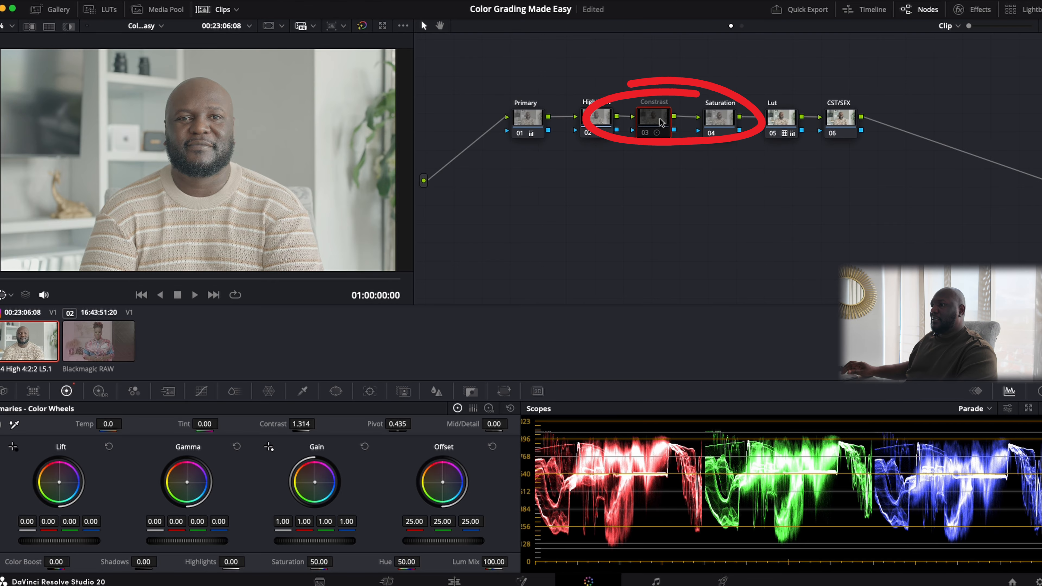
{"action": "key", "text": "ctrl+d"}
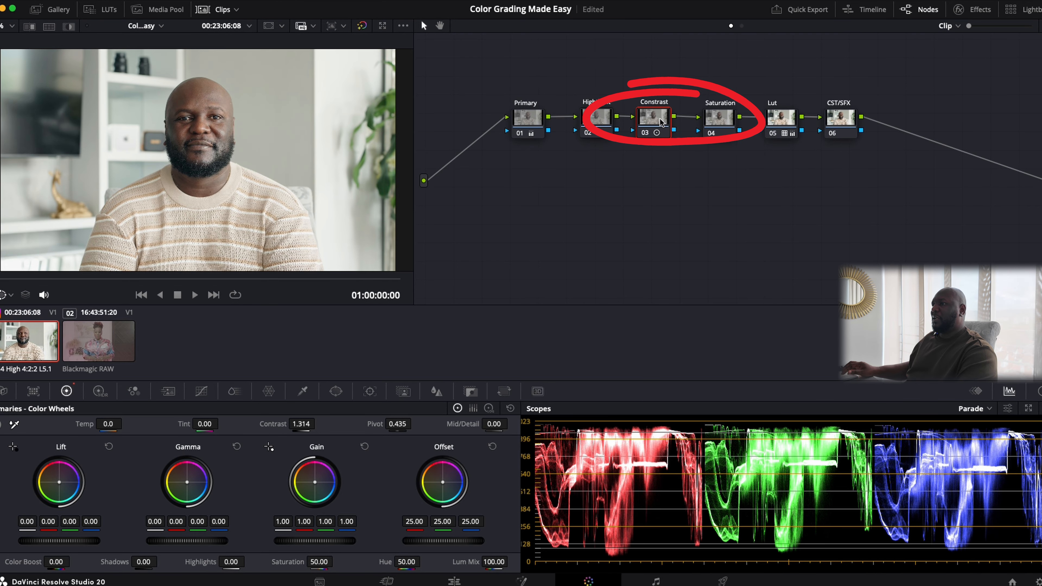
{"action": "key", "text": "ctrl+d"}
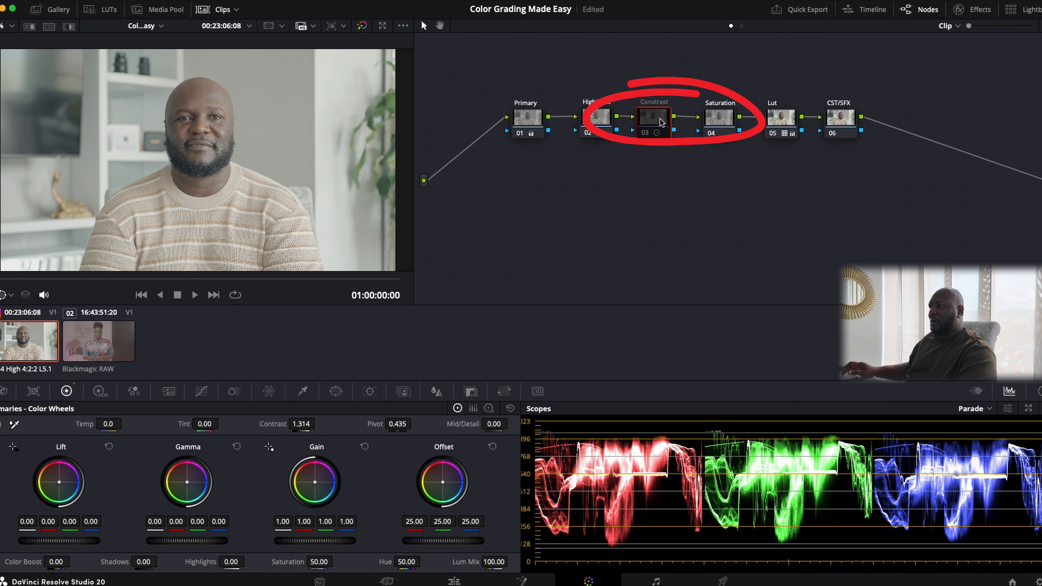
{"action": "key", "text": "ctrl+d"}
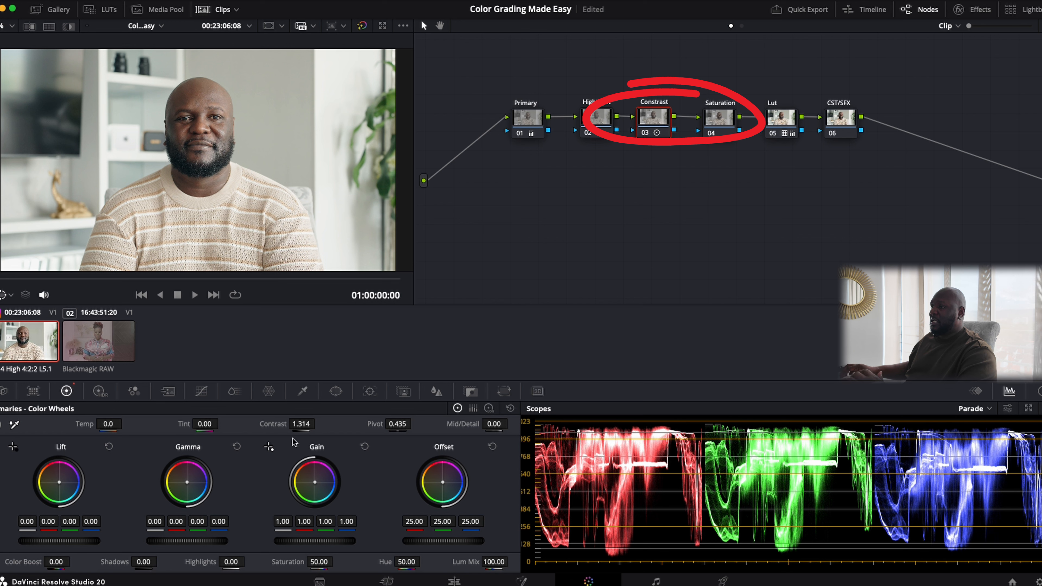
{"action": "left_click_drag", "start_coordinate": [305, 428], "coordinate": [283, 428]}
{"action": "left_click_drag", "start_coordinate": [318, 424], "coordinate": [305, 426]}
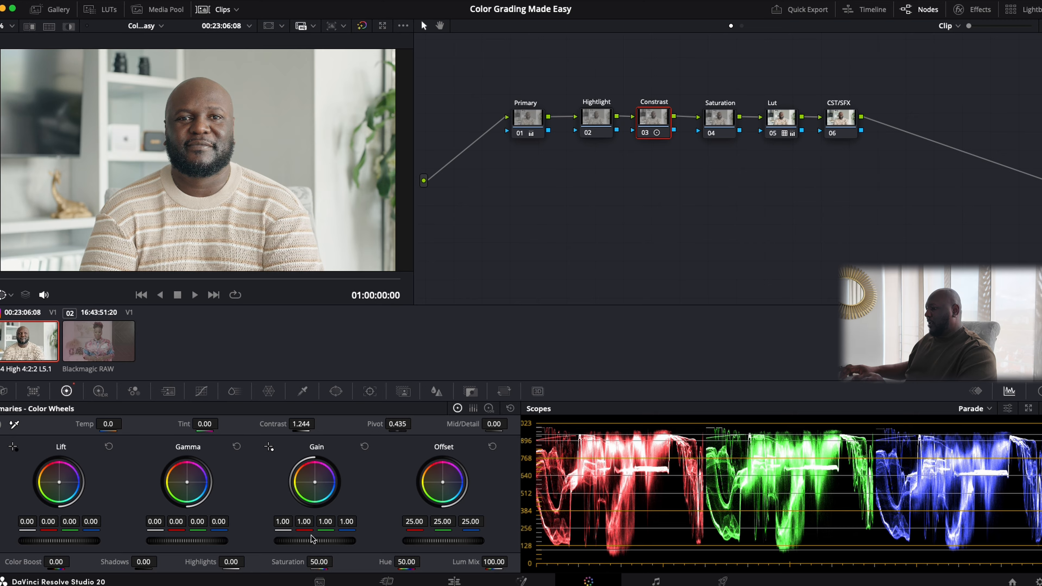
- Set Primary node Gain to 0.78 and Lift to 0.04, then A/B the Constrast node
{"action": "left_click", "coordinate": [535, 119]}
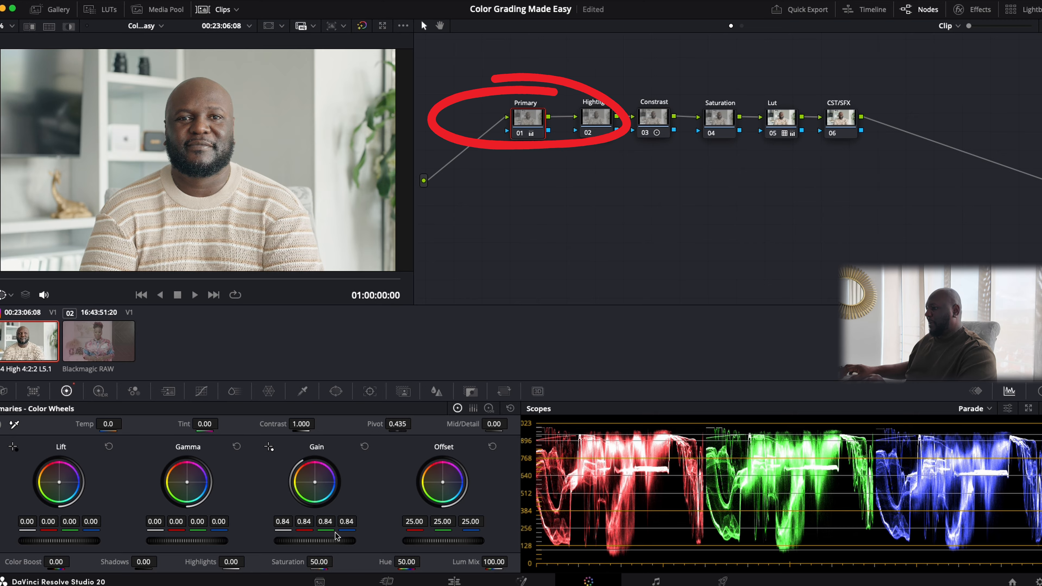
{"action": "left_click_drag", "start_coordinate": [339, 541], "coordinate": [291, 544]}
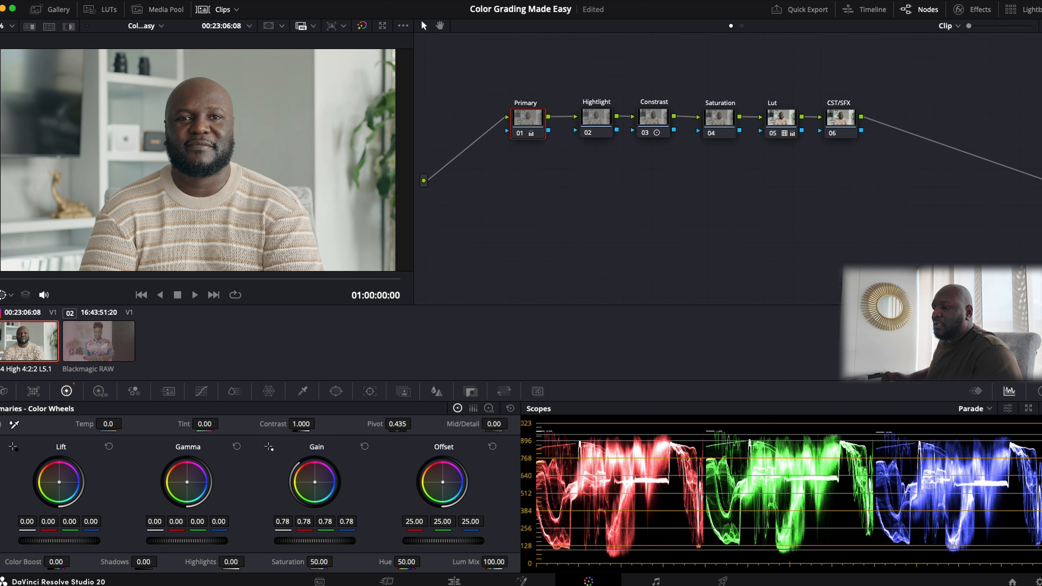
{"action": "left_click_drag", "start_coordinate": [59, 541], "coordinate": [83, 541]}
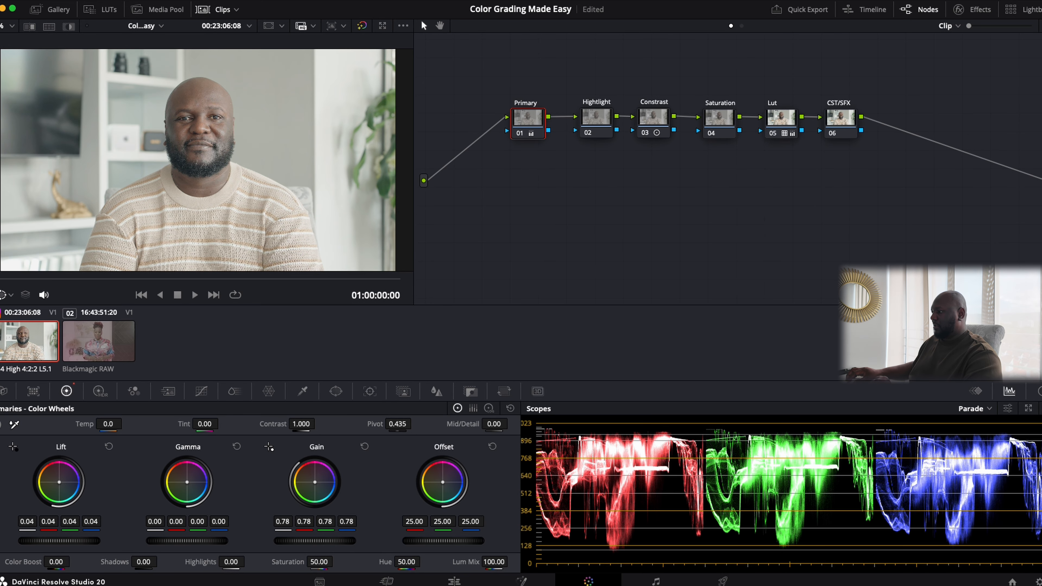
{"action": "left_click", "coordinate": [653, 124]}
{"action": "key", "text": "ctrl+d"}
{"action": "key", "text": "ctrl+d"}
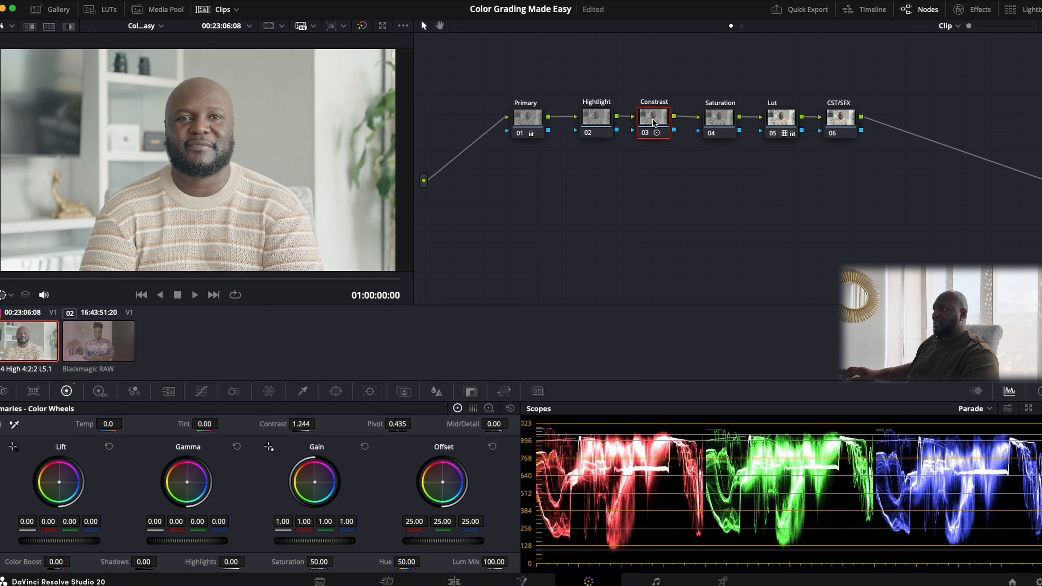
{"action": "key", "text": "ctrl+d"}
{"action": "key", "text": "ctrl+d"}
{"action": "key", "text": "ctrl+d"}
{"action": "key", "text": "ctrl+d"}
{"action": "key", "text": "ctrl+d"}
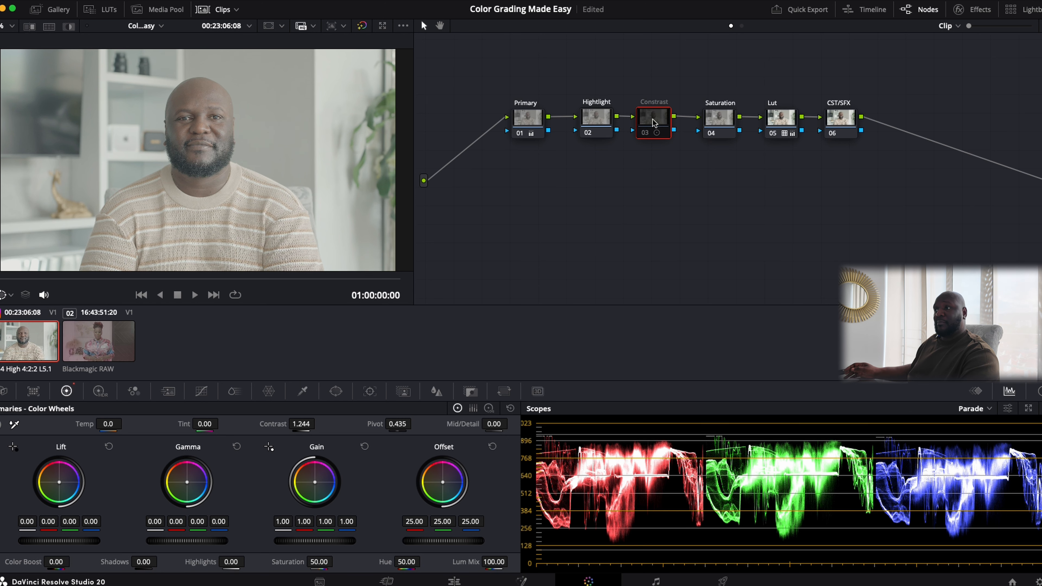
{"action": "key", "text": "ctrl+d"}
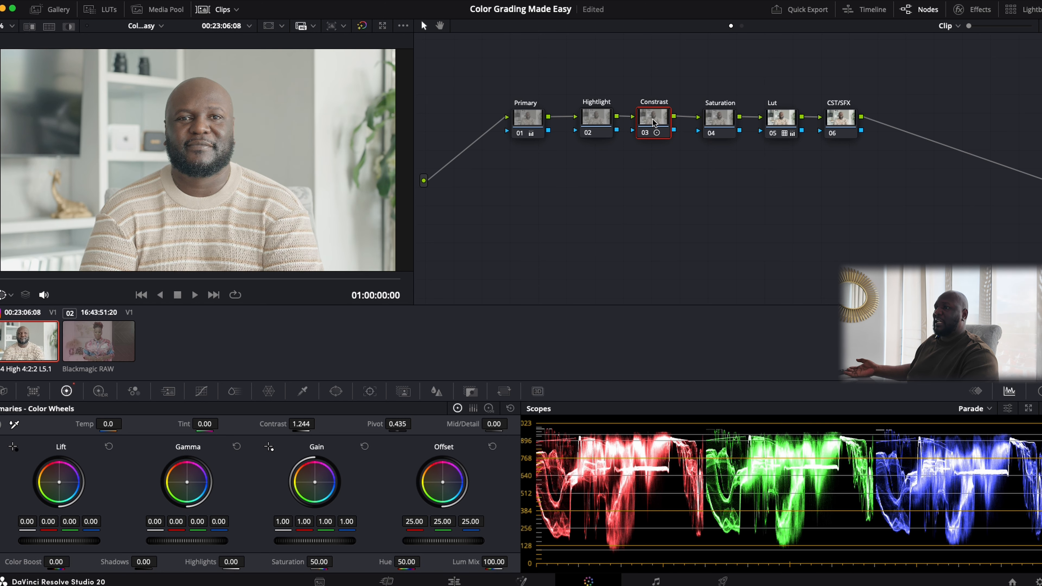
- Boost node 04's Saturation to 73.80 and bring up the Effects library
{"action": "left_click", "coordinate": [719, 119]}
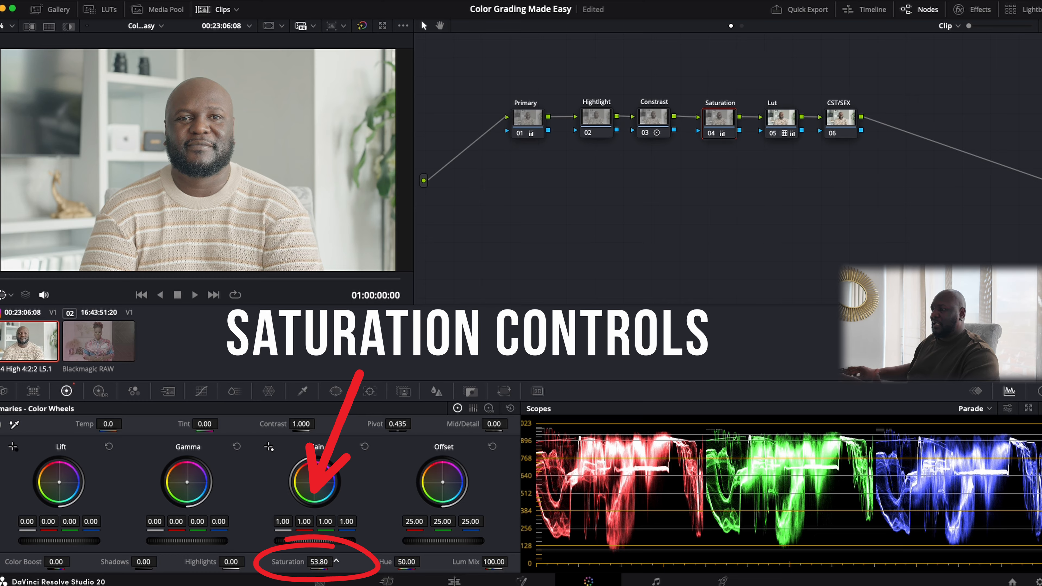
{"action": "left_click_drag", "start_coordinate": [337, 561], "coordinate": [312, 562]}
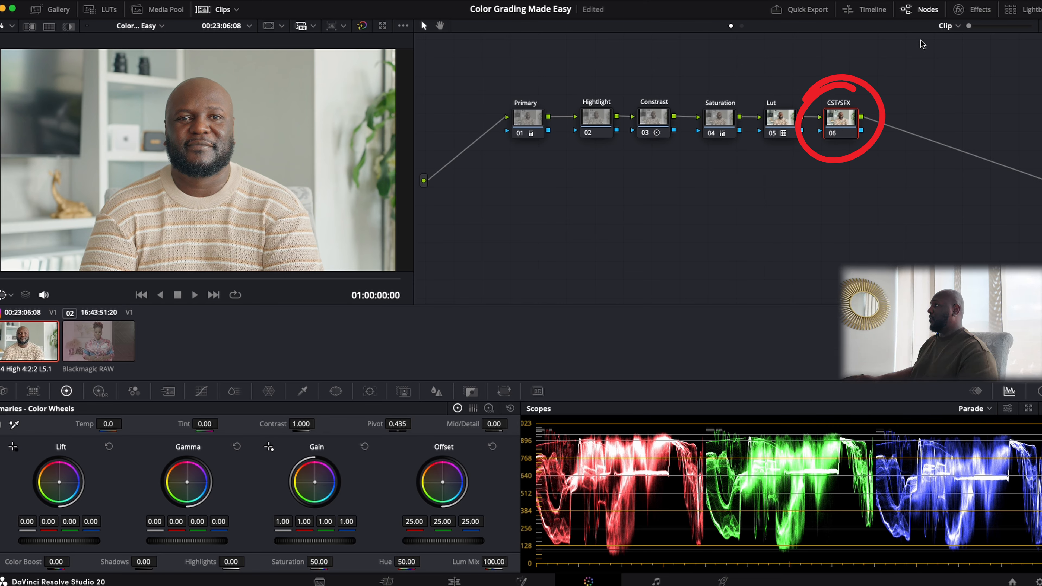
{"action": "left_click", "coordinate": [983, 11]}
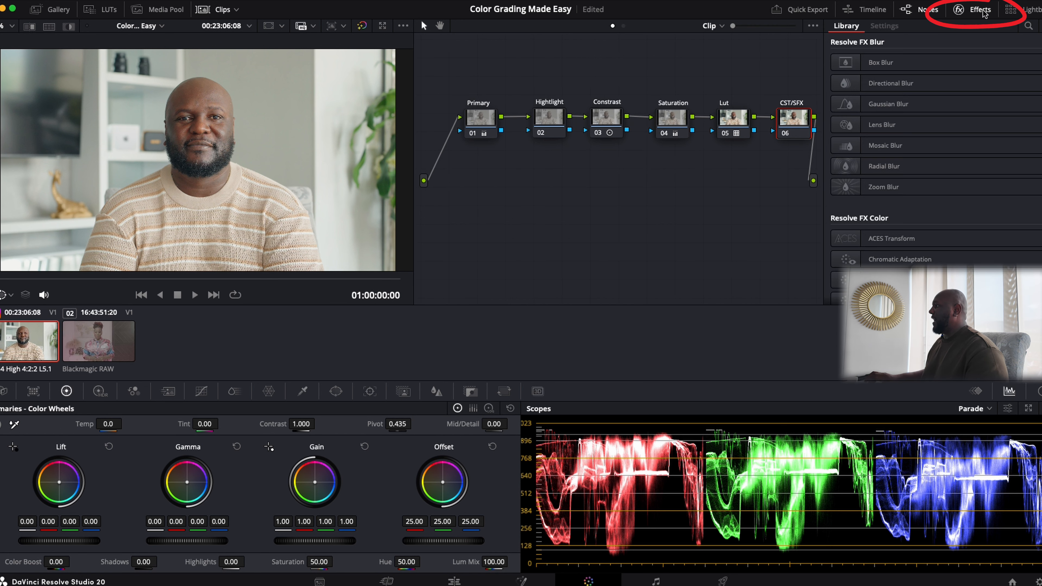
- Search effects for 'no' and add Noise Reduction to node 06, Temporal Threshold left at 0.0
{"action": "left_click", "coordinate": [1028, 27]}
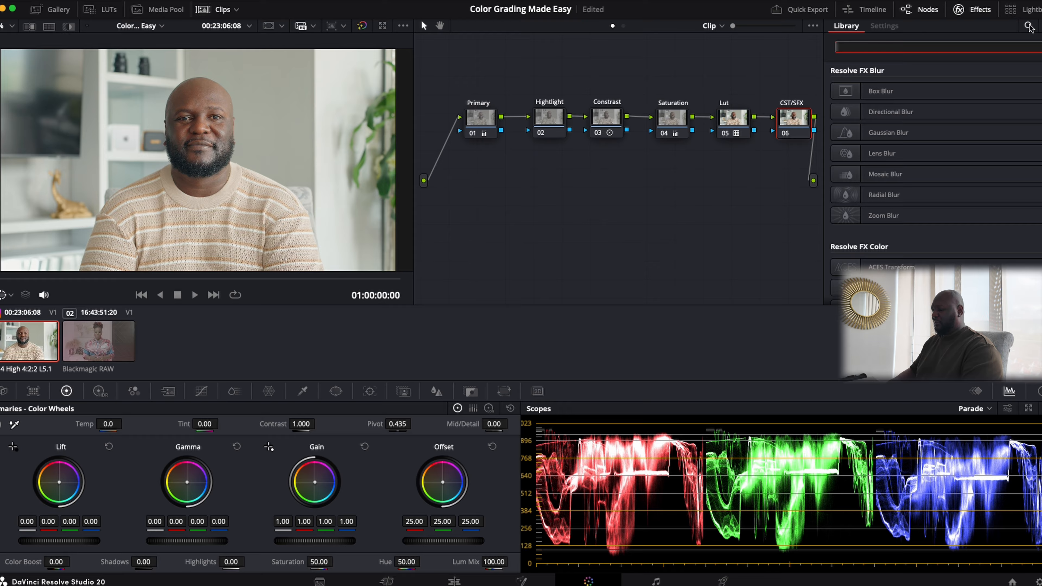
{"action": "type", "text": "no"}
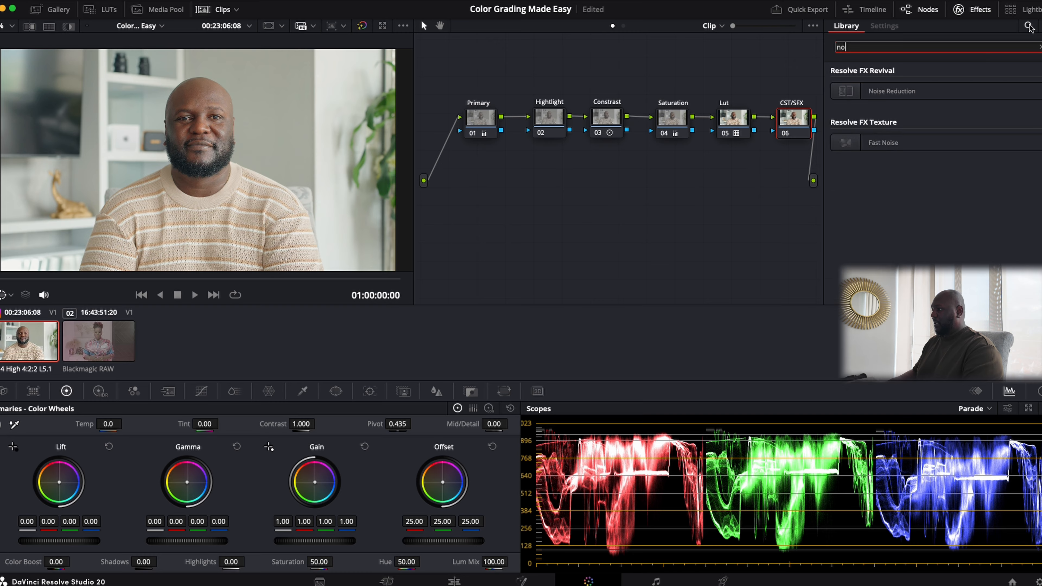
{"action": "mouse_move", "coordinate": [891, 91]}
{"action": "left_mouse_down"}
{"action": "mouse_move", "coordinate": [779, 123]}
{"action": "mouse_move", "coordinate": [795, 125]}
{"action": "left_mouse_up"}
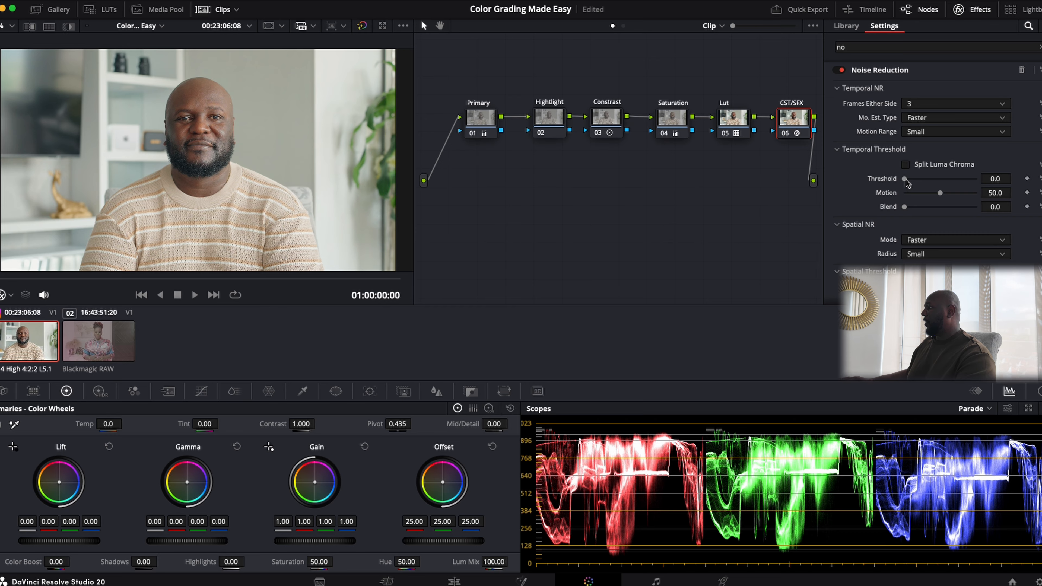
{"action": "left_click_drag", "start_coordinate": [906, 180], "coordinate": [880, 182]}
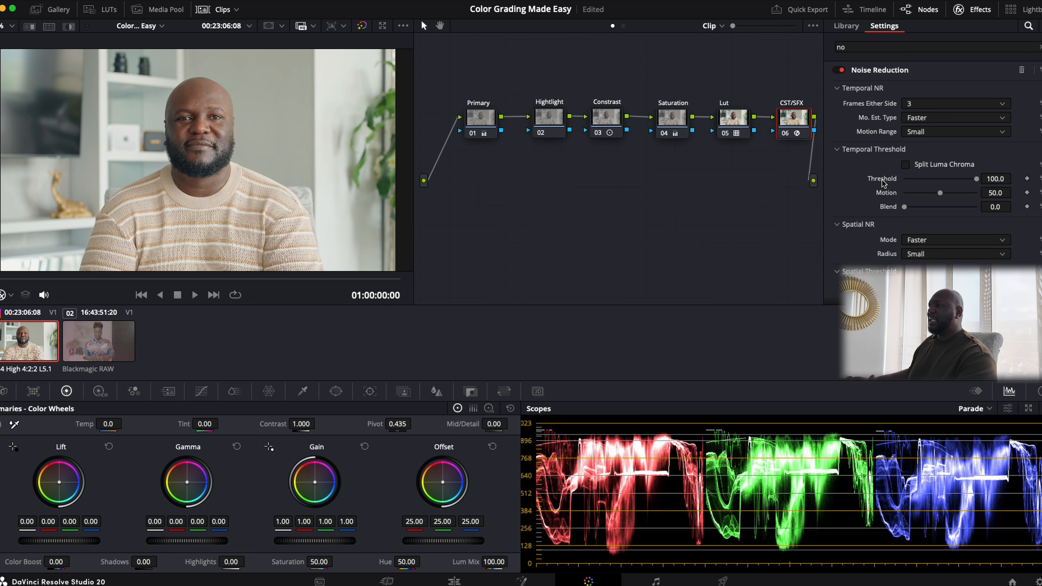
{"action": "double_click", "coordinate": [882, 180]}
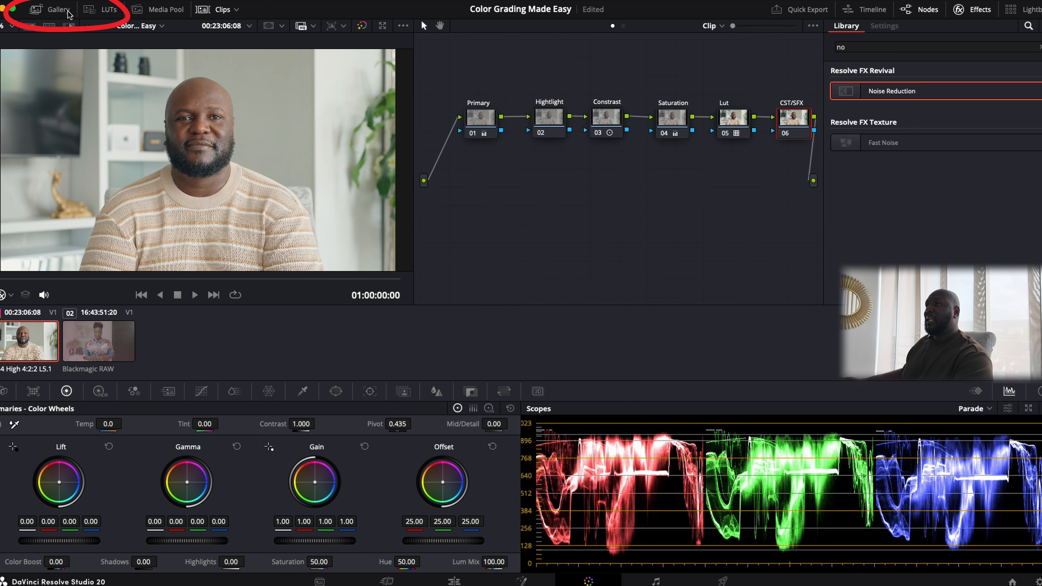
- Grab a still of the man's interview grade into the PowerGrade 1 album
{"action": "left_click", "coordinate": [68, 14]}
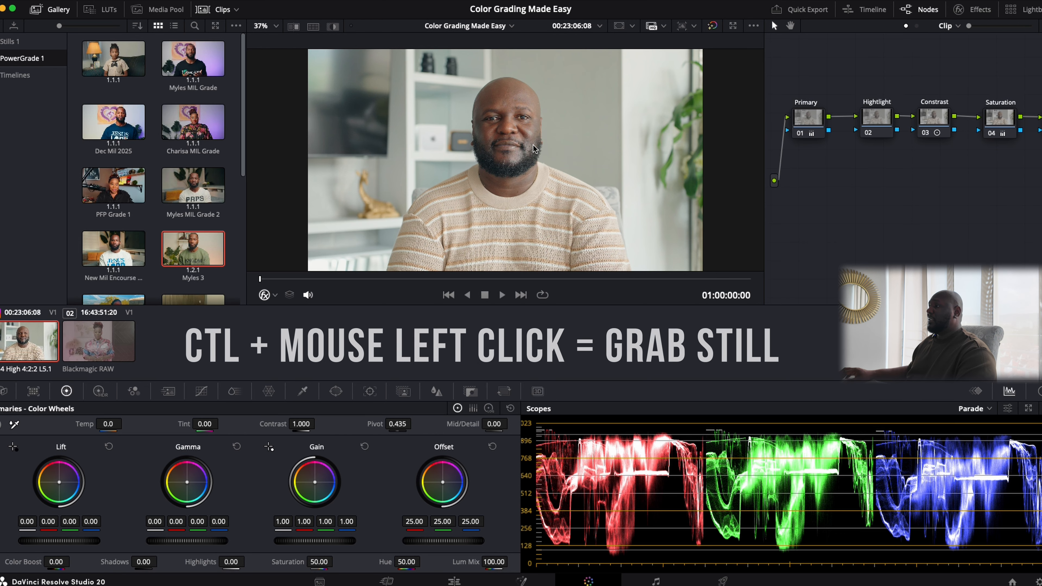
{"action": "left_click", "coordinate": [532, 144], "text": "ctrl"}
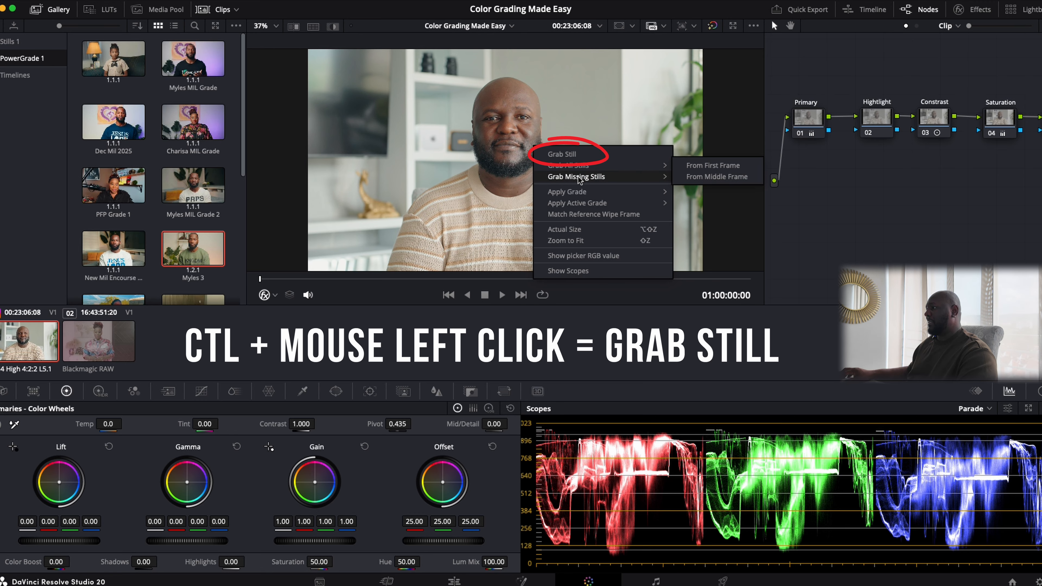
{"action": "mouse_move", "coordinate": [578, 182]}
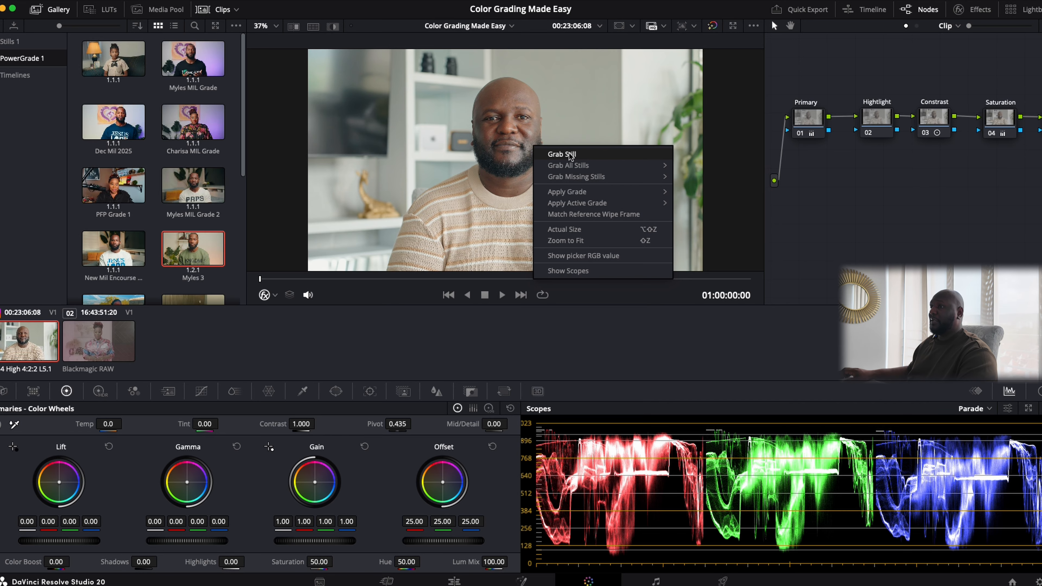
{"action": "left_click", "coordinate": [569, 152]}
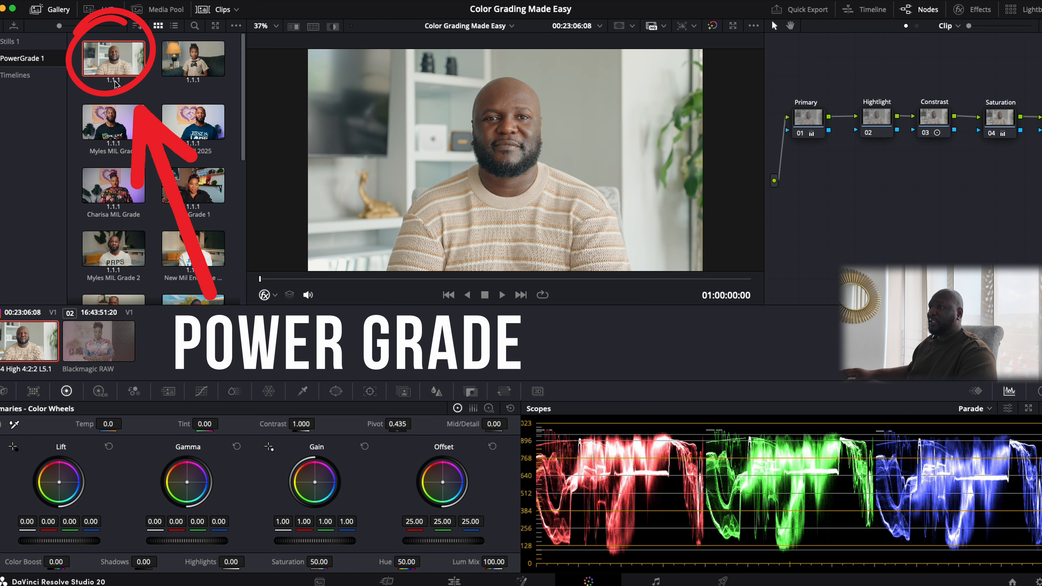
- Label the new PowerGrade still 'GD The Creator' and load the woman's Blackmagic RAW clip
{"action": "right_click", "coordinate": [118, 65]}
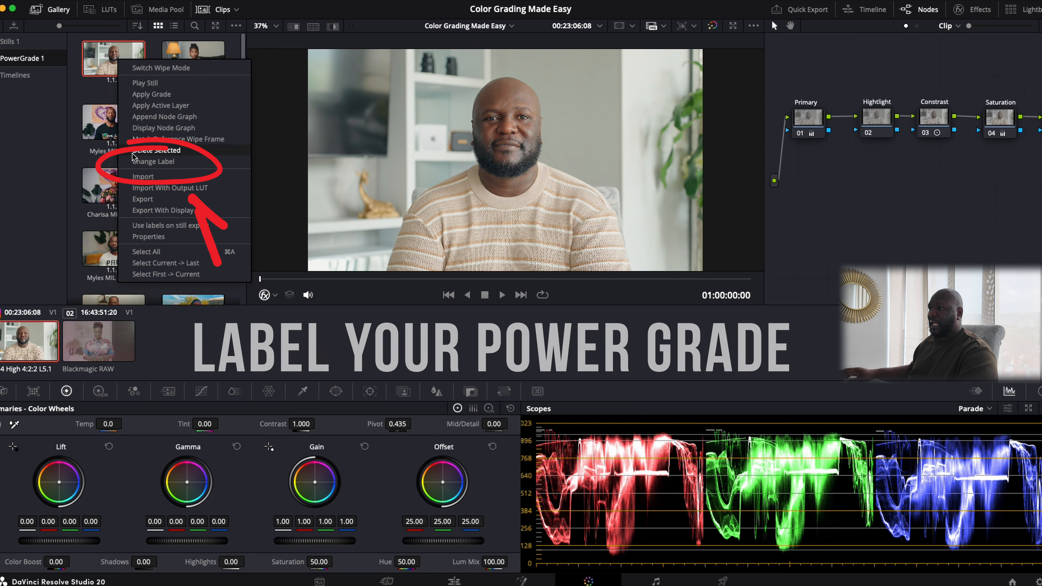
{"action": "left_click", "coordinate": [153, 162]}
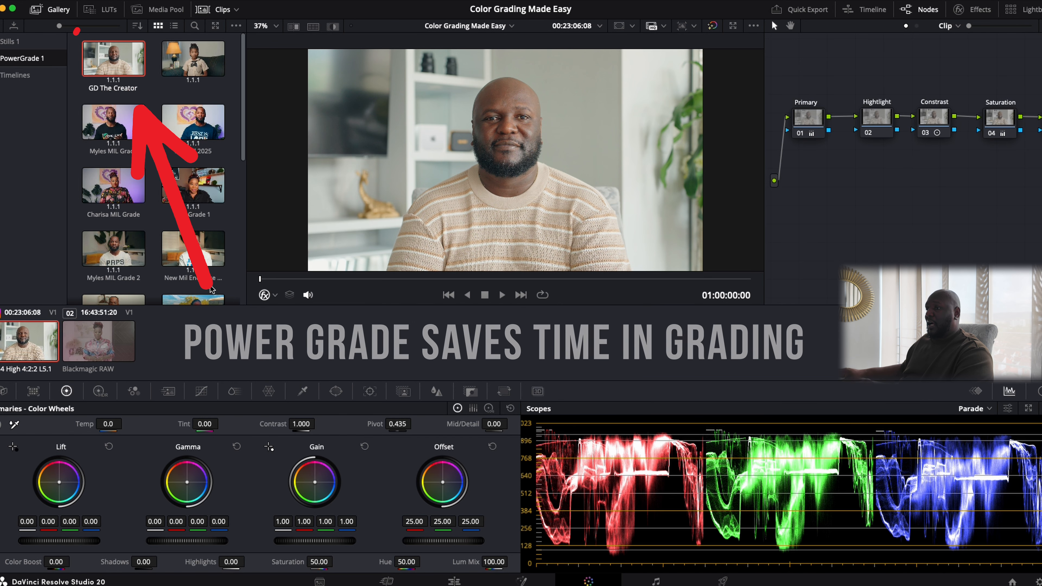
{"action": "left_click", "coordinate": [103, 359]}
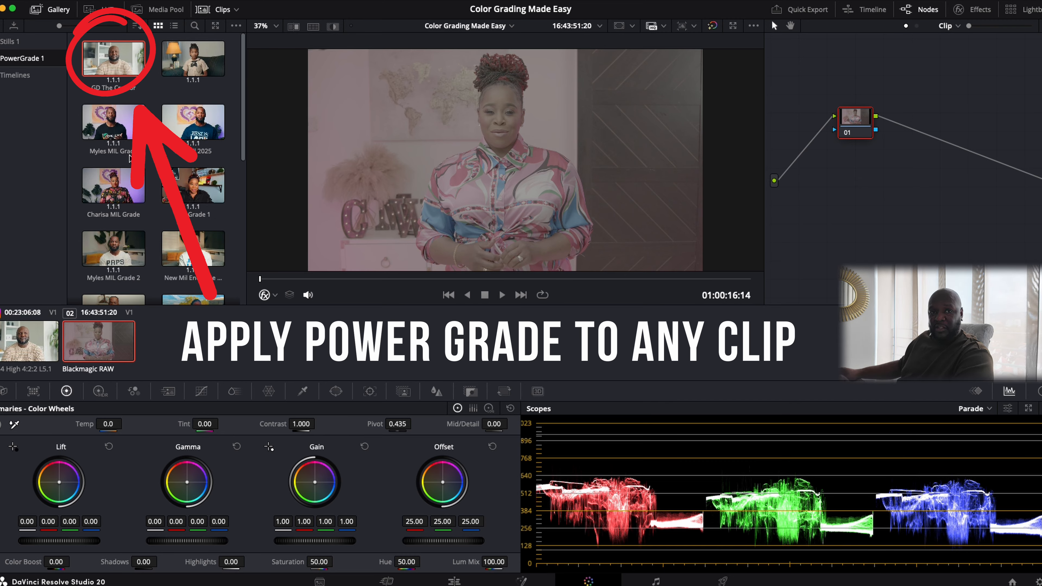
- Apply the GD The Creator PowerGrade to the woman's clip, keeping all six nodes
{"action": "double_click", "coordinate": [117, 70]}
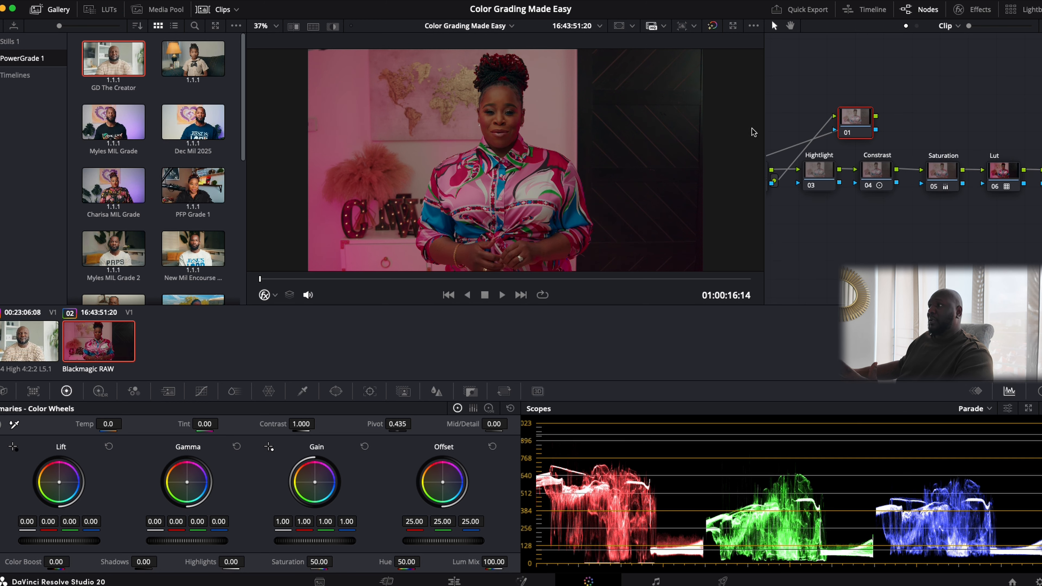
{"action": "key", "text": "Delete"}
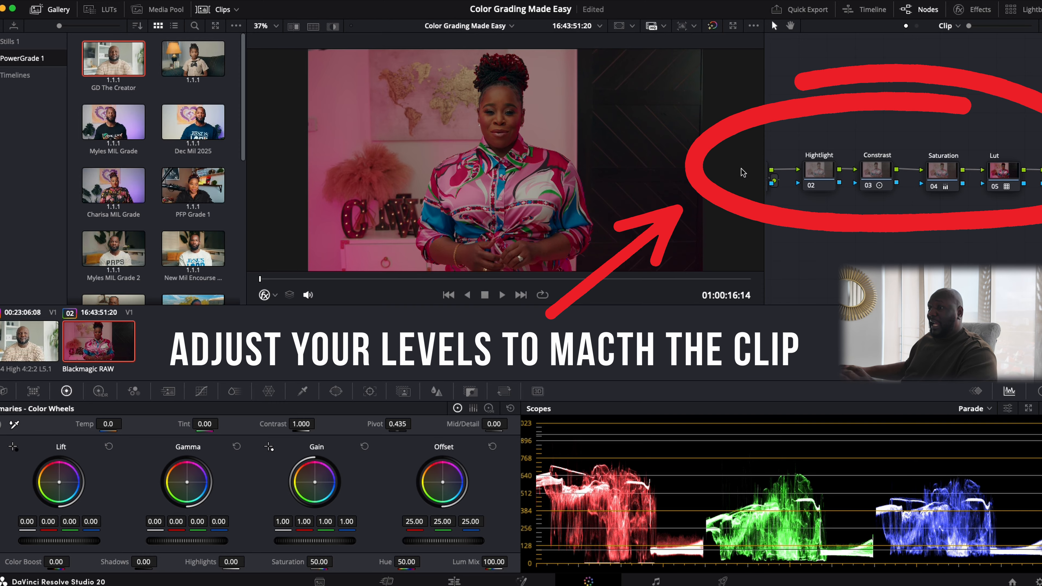
{"action": "key", "text": "super+z"}
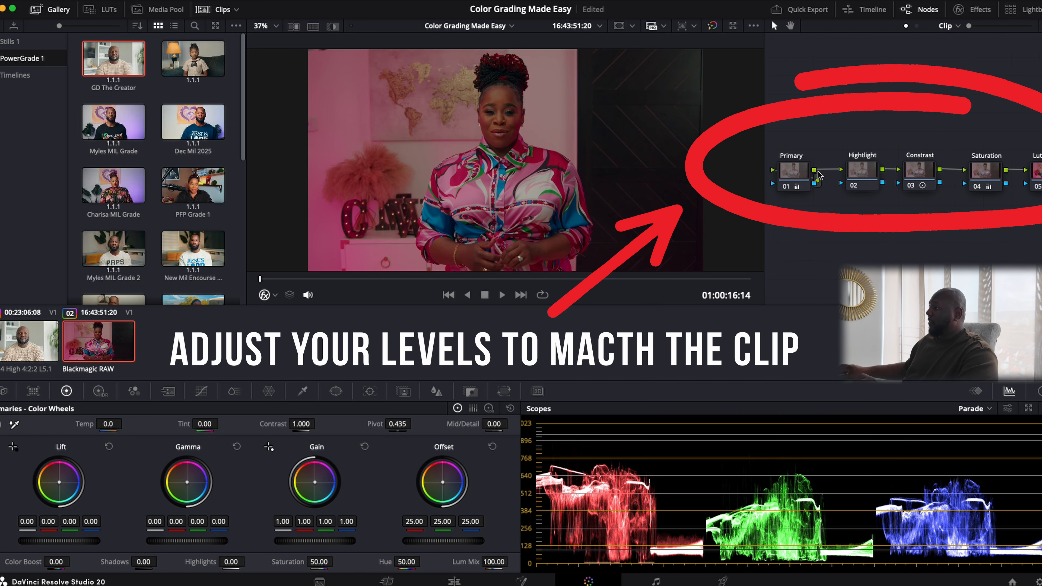
- Match the clip by setting the Primary node's Lift to 0.07 and Gain to 0.86
{"action": "left_click", "coordinate": [813, 173]}
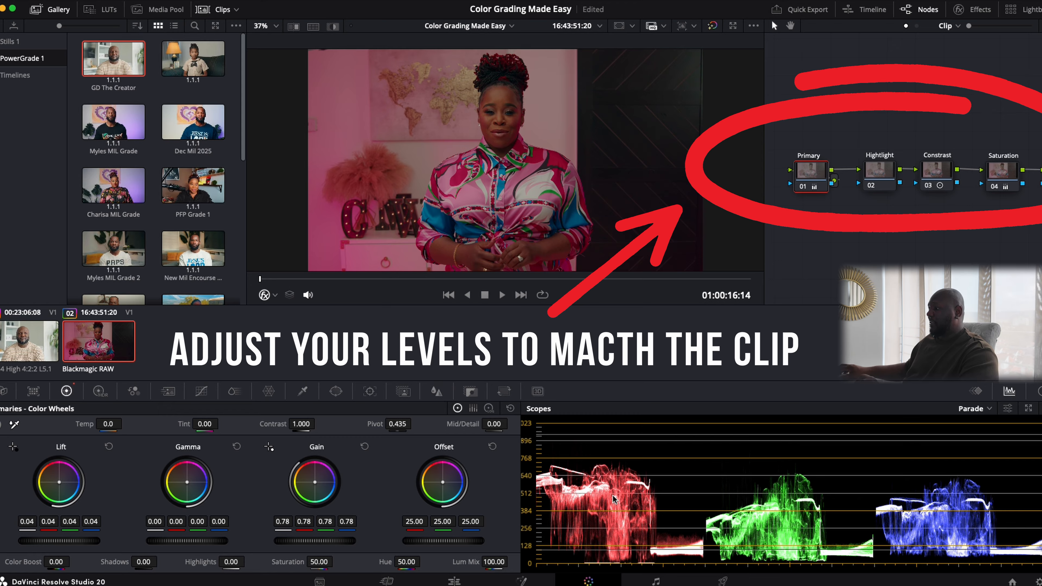
{"action": "scroll", "coordinate": [616, 489], "scroll_direction": "down", "scroll_amount": 3}
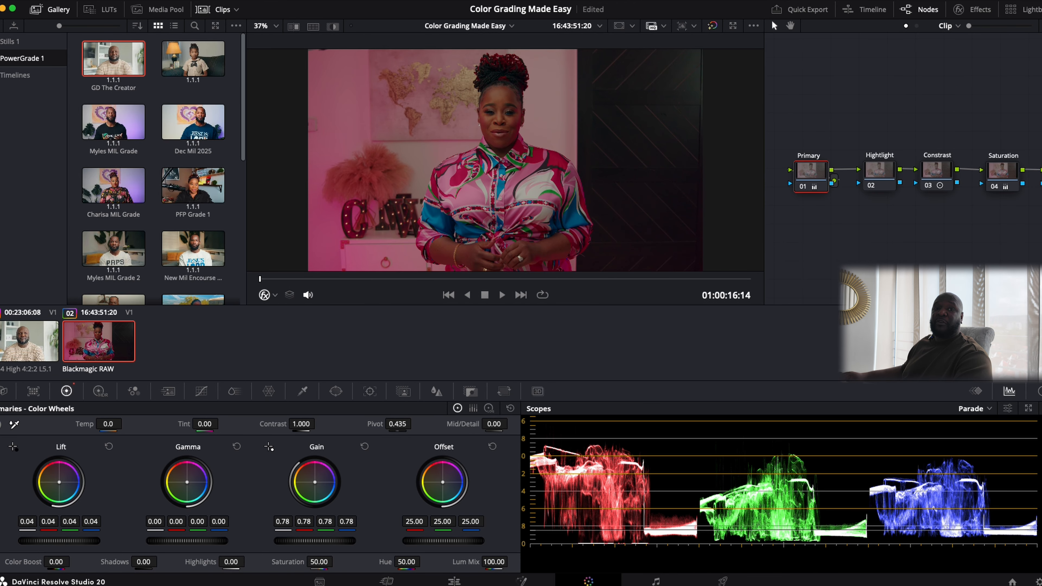
{"action": "mouse_move", "coordinate": [59, 540]}
{"action": "left_mouse_down"}
{"action": "mouse_move", "coordinate": [96, 540]}
{"action": "mouse_move", "coordinate": [68, 542]}
{"action": "left_mouse_up"}
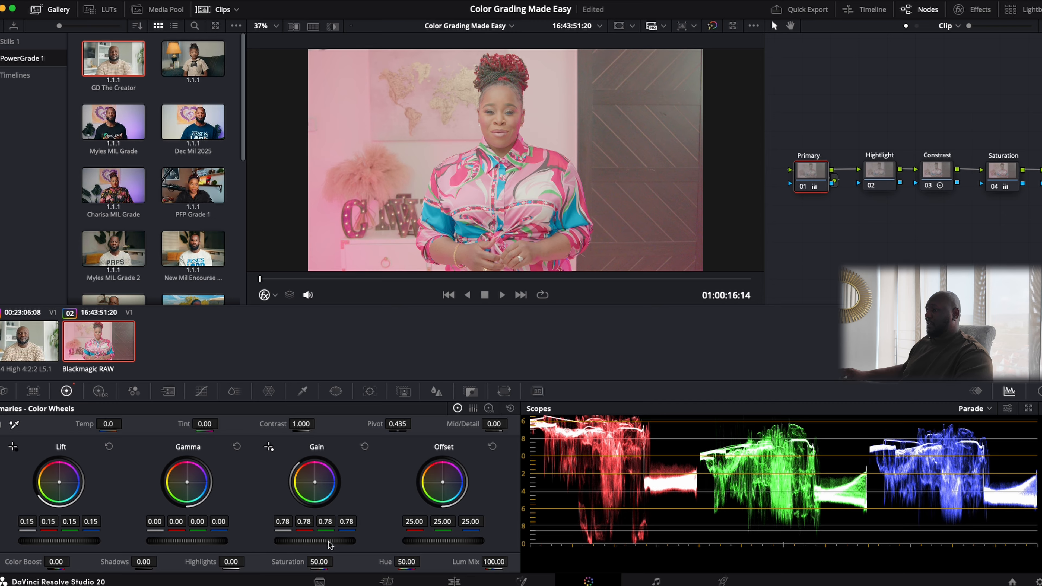
{"action": "left_click_drag", "start_coordinate": [330, 545], "coordinate": [316, 545]}
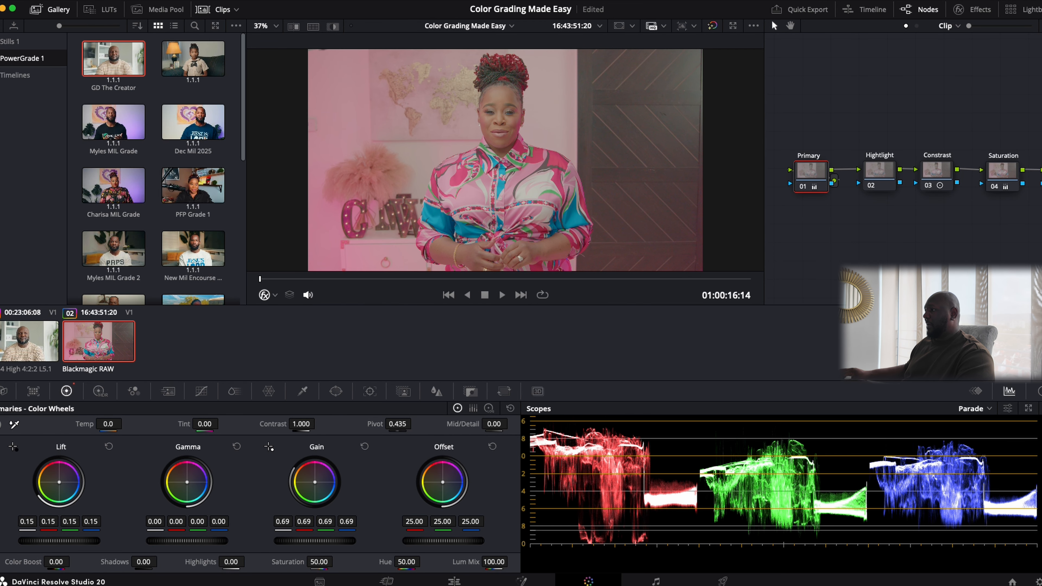
{"action": "left_click", "coordinate": [938, 175]}
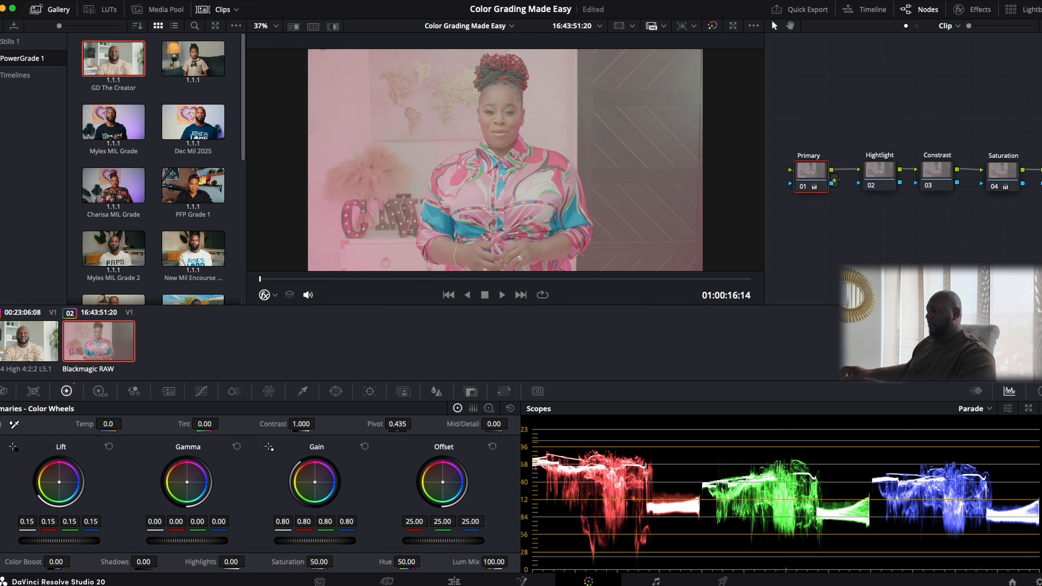
{"action": "left_click_drag", "start_coordinate": [323, 541], "coordinate": [325, 541]}
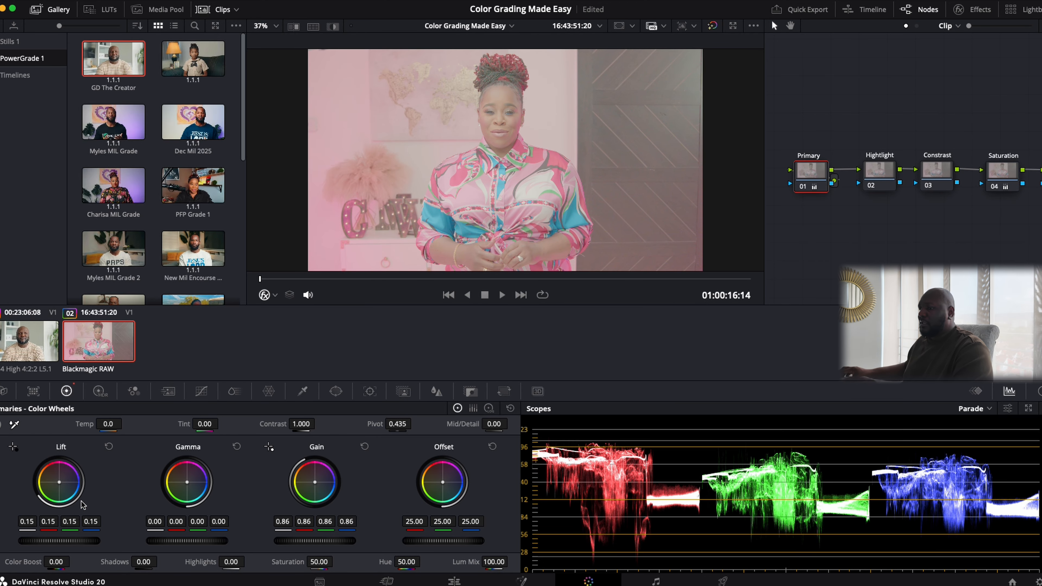
{"action": "left_click_drag", "start_coordinate": [48, 541], "coordinate": [31, 541]}
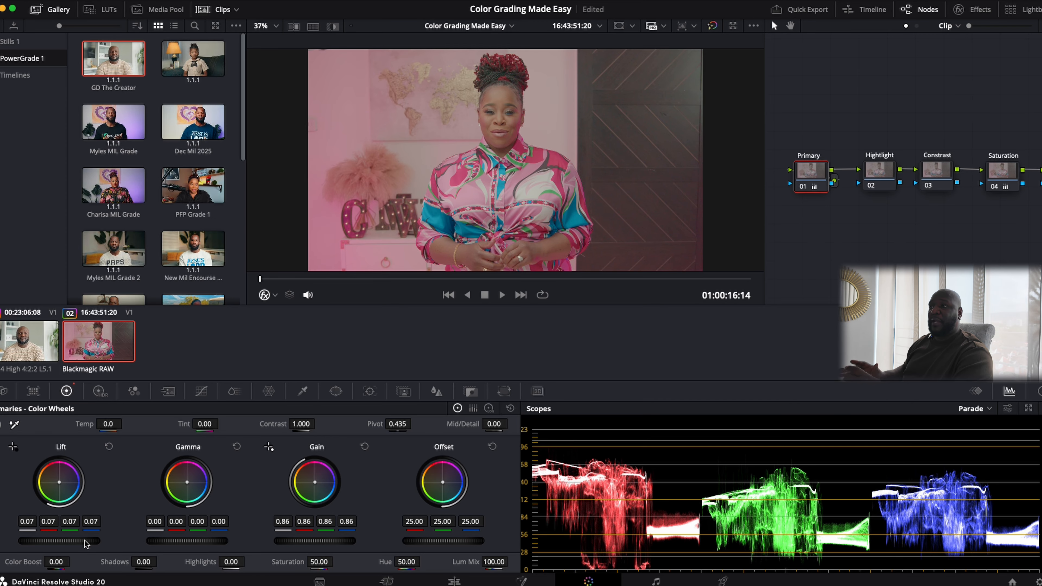
- Copy clip 01's grade and paste it onto clip 02, giving Lift 0.04 and Gain 0.78
{"action": "left_click", "coordinate": [8, 346]}
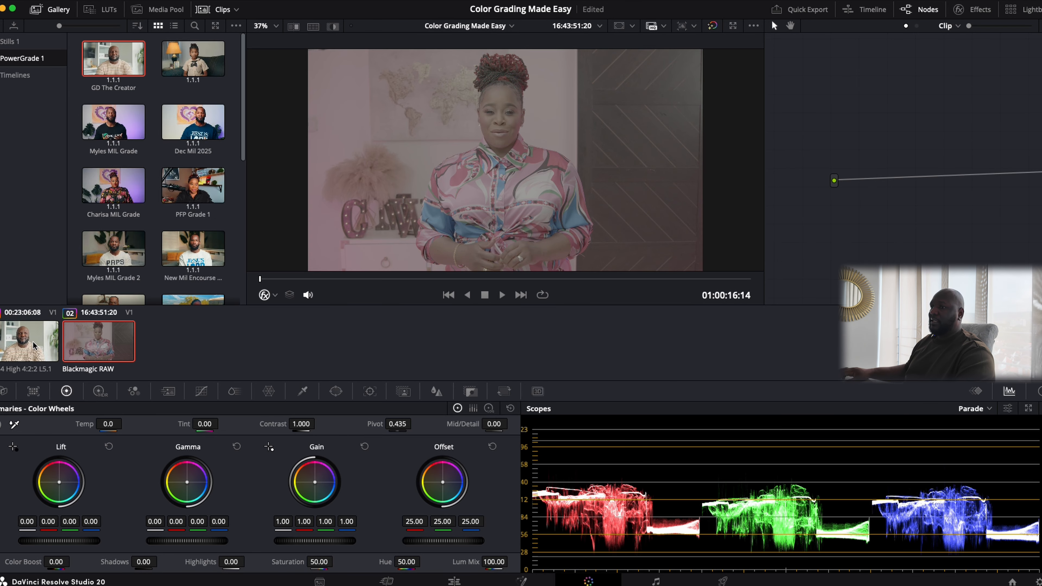
{"action": "key", "text": "super+c"}
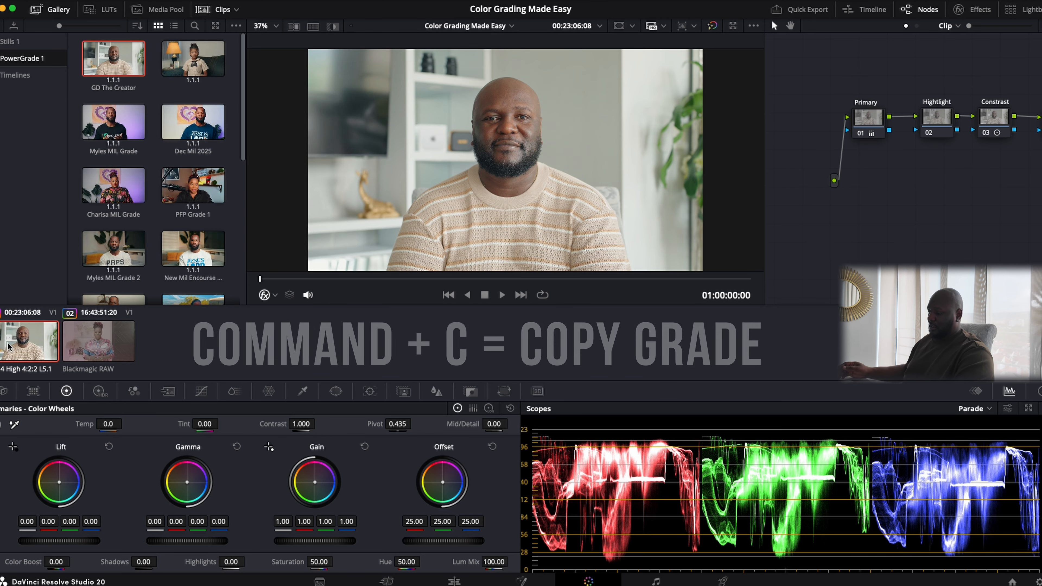
{"action": "left_click", "coordinate": [98, 351]}
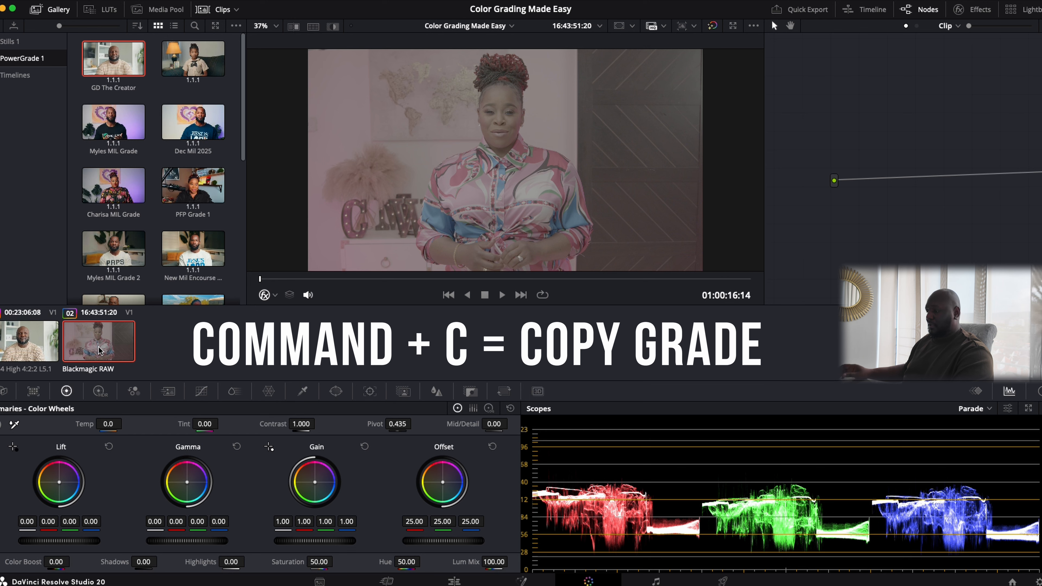
{"action": "key", "text": "super+v"}
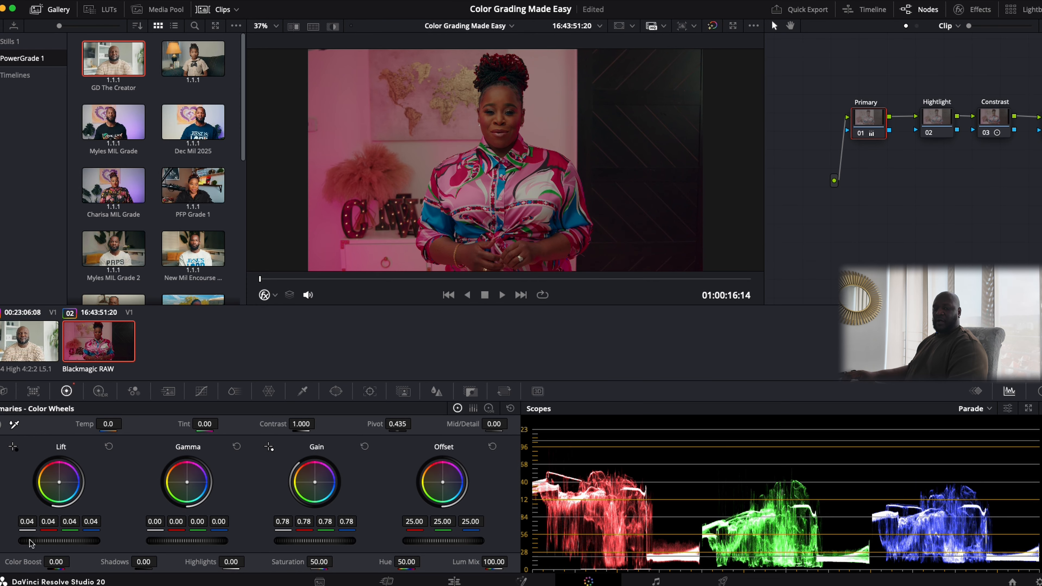
- Raise node 01 Lift to 0.13 and pull node 02 Highlights down to -41.50
{"action": "left_click_drag", "start_coordinate": [29, 540], "coordinate": [59, 540]}
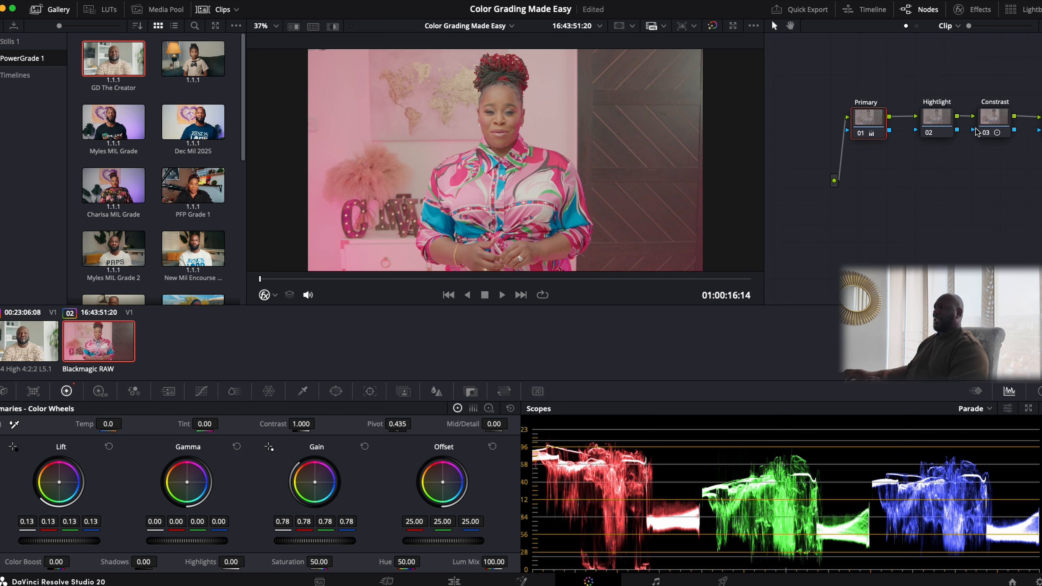
{"action": "left_click", "coordinate": [940, 122]}
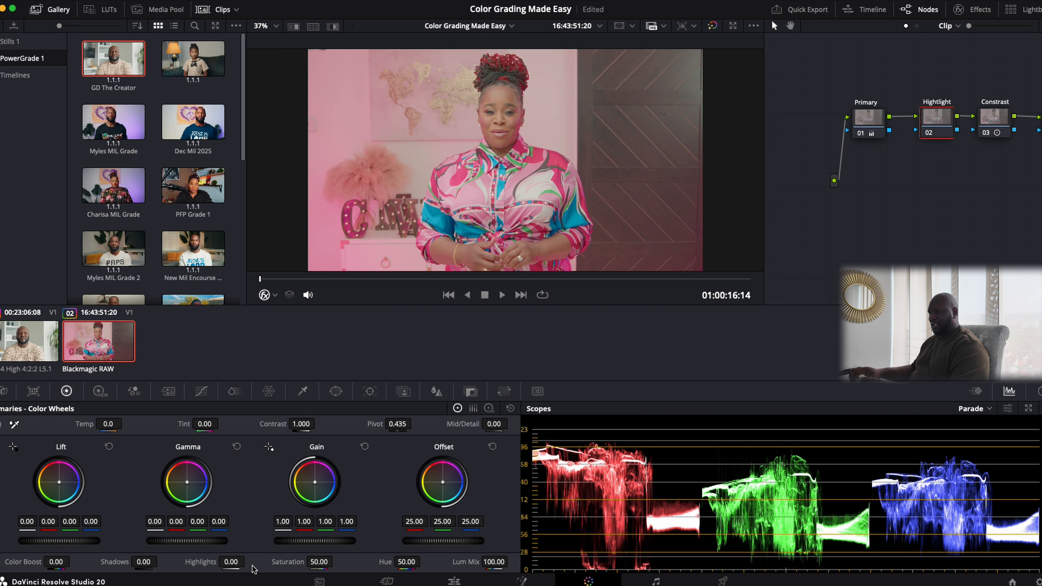
{"action": "left_click_drag", "start_coordinate": [237, 566], "coordinate": [205, 566]}
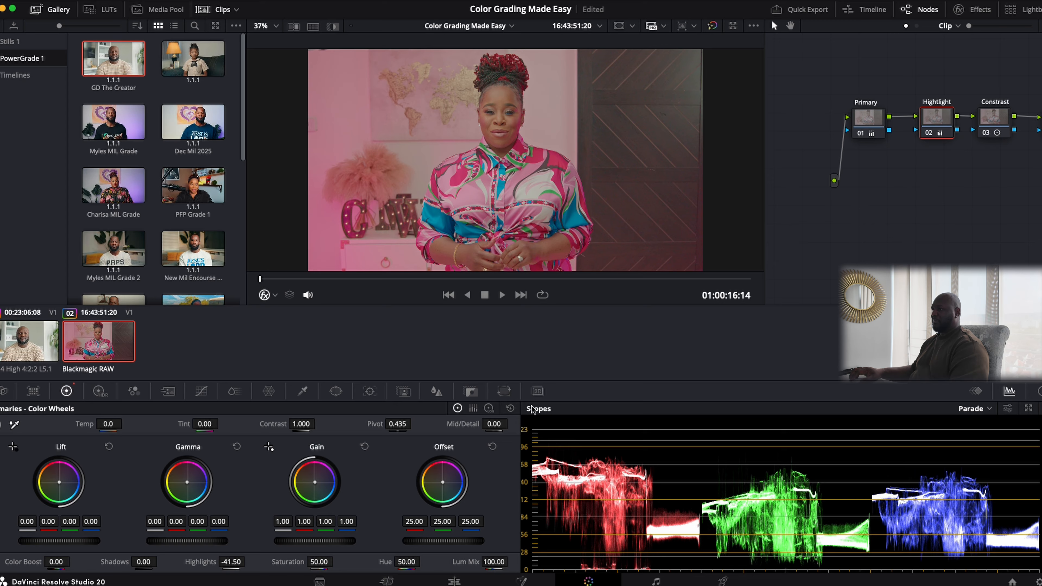
{"action": "scroll", "coordinate": [903, 107], "scroll_direction": "right", "scroll_amount": 3}
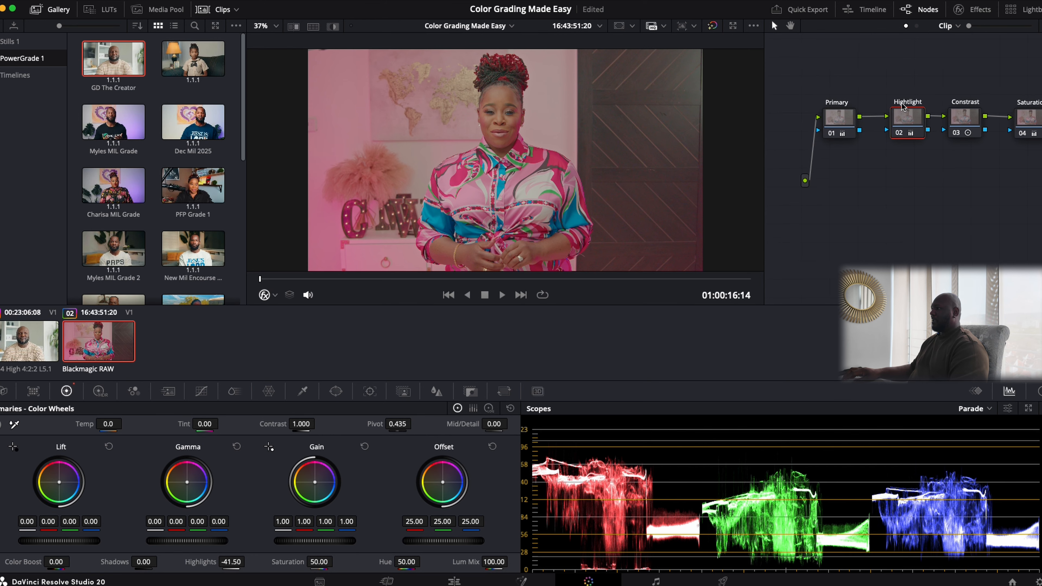
{"action": "scroll", "coordinate": [689, 71], "scroll_direction": "down", "scroll_amount": 10}
- Hide the Gallery, fit the viewer, and raise Contrast to about 1.33 and Saturation near 69
{"action": "left_click", "coordinate": [47, 9]}
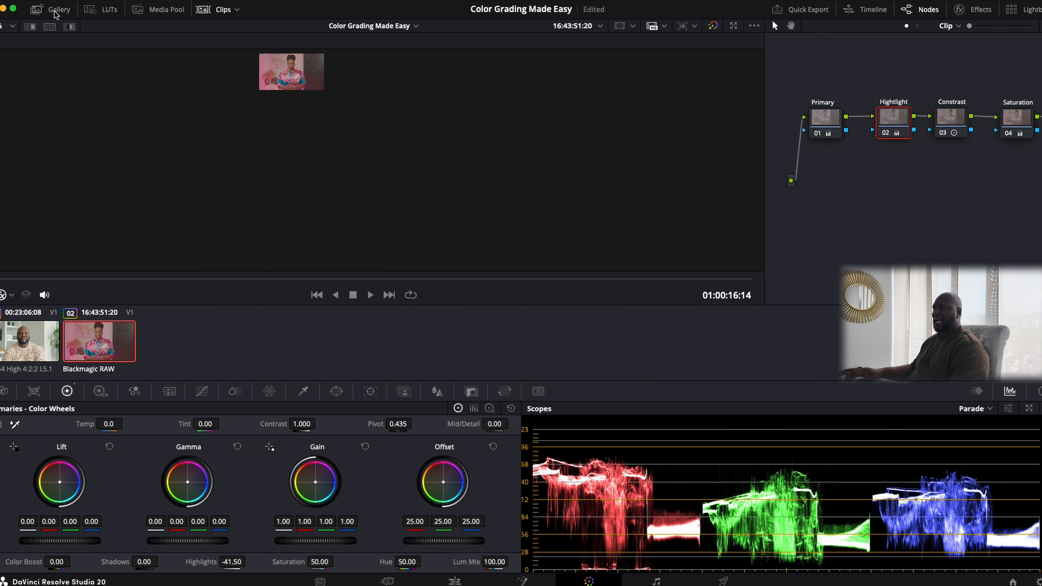
{"action": "key", "text": "shift+z"}
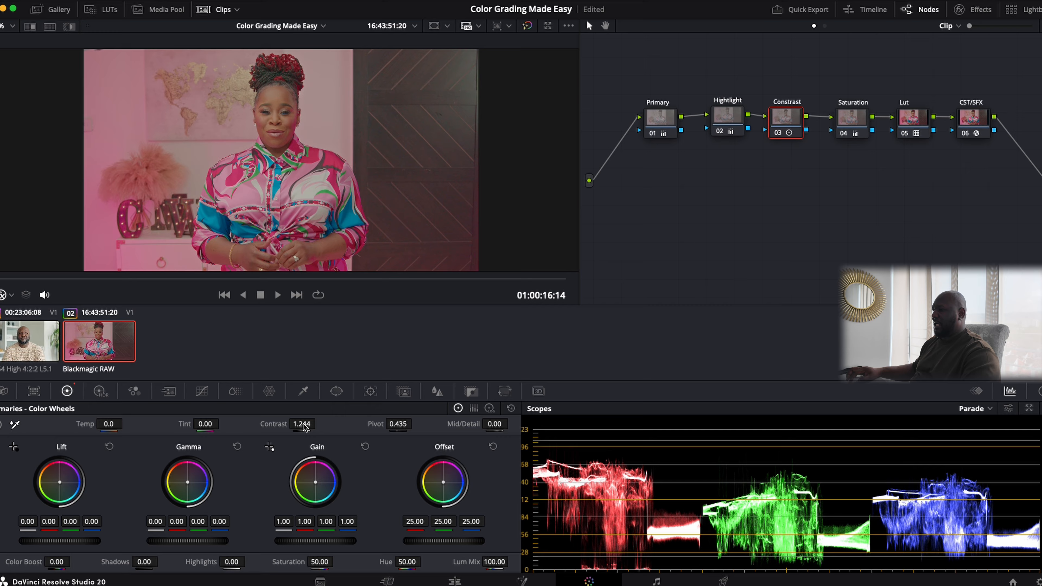
{"action": "left_click_drag", "start_coordinate": [303, 427], "coordinate": [319, 423]}
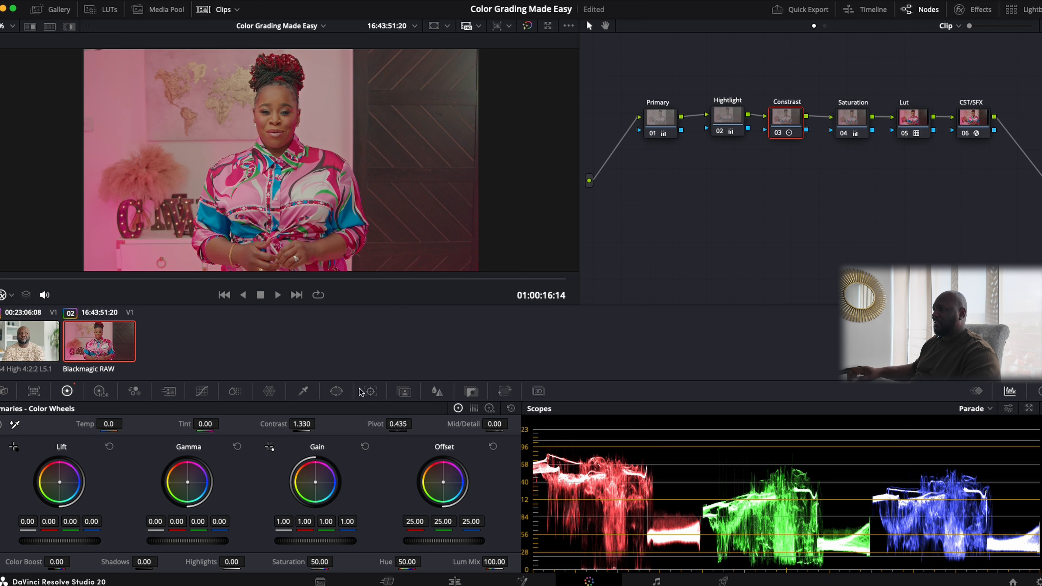
{"action": "left_click", "coordinate": [850, 118]}
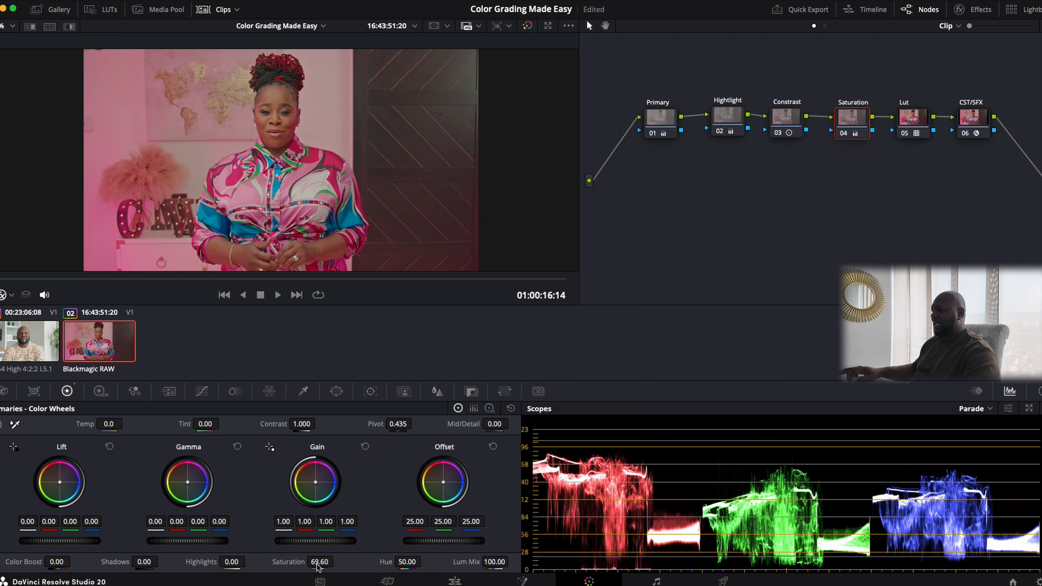
{"action": "left_click_drag", "start_coordinate": [319, 563], "coordinate": [337, 561]}
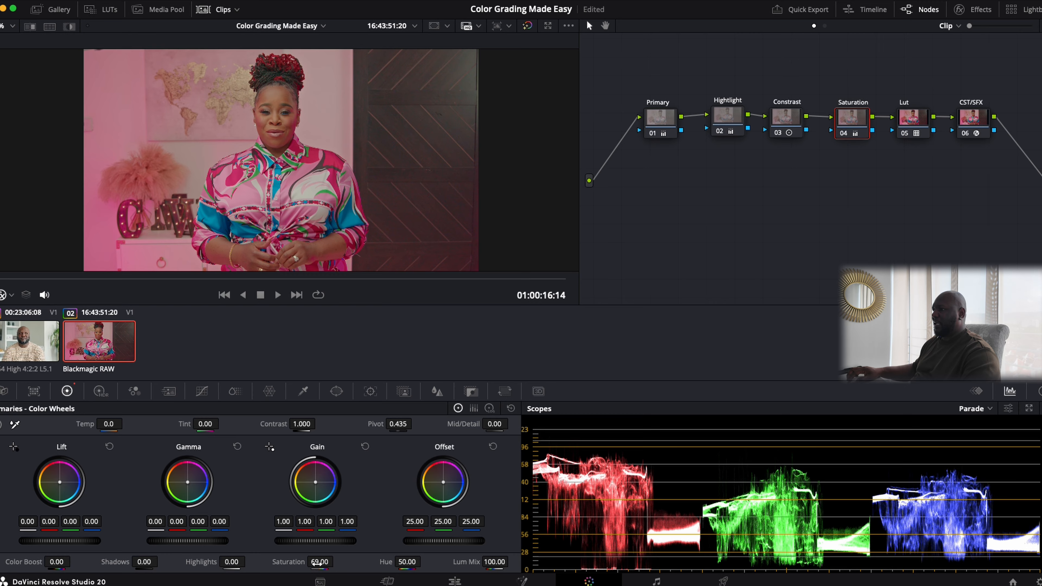